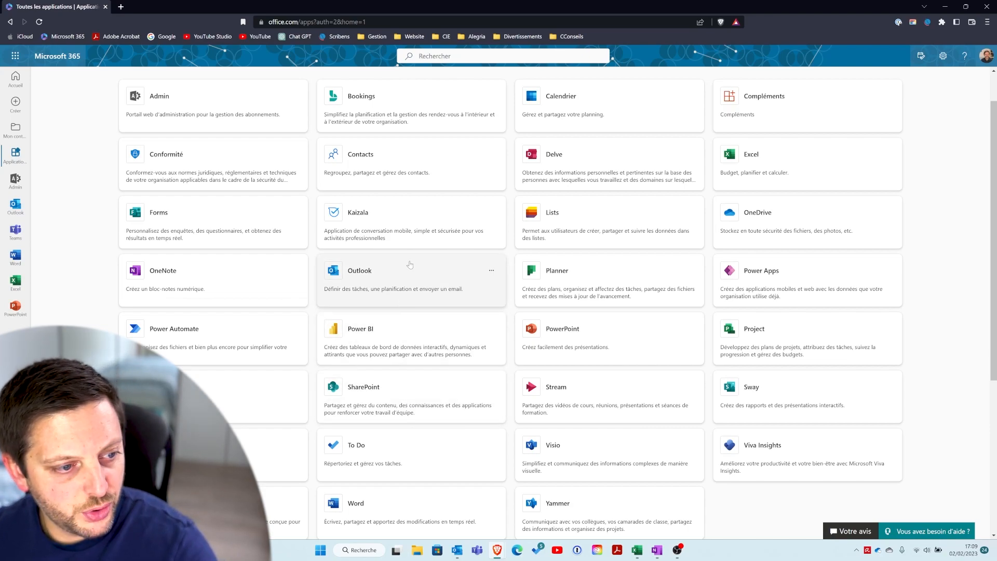
Open Forms, and switch to SharePoint to show the Documents library of the Tuto YT site
{"action": "left_click", "coordinate": [229, 230]}
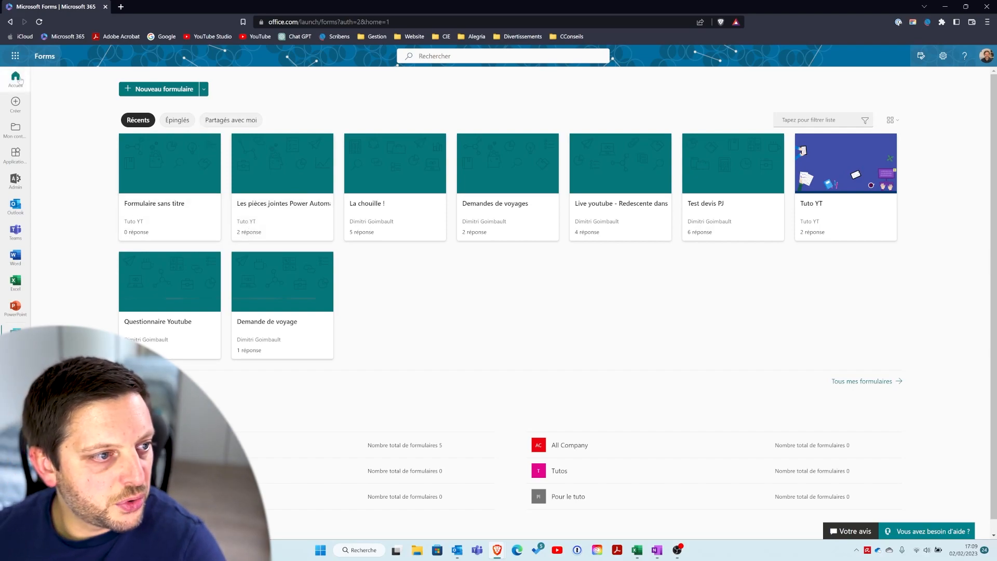
{"action": "left_click", "coordinate": [15, 56]}
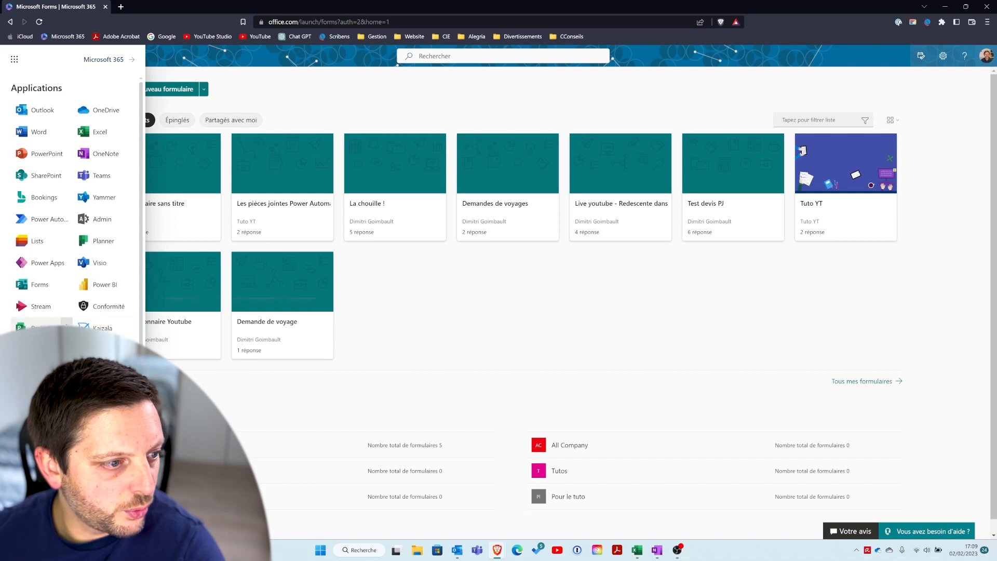
{"action": "left_click", "coordinate": [44, 175]}
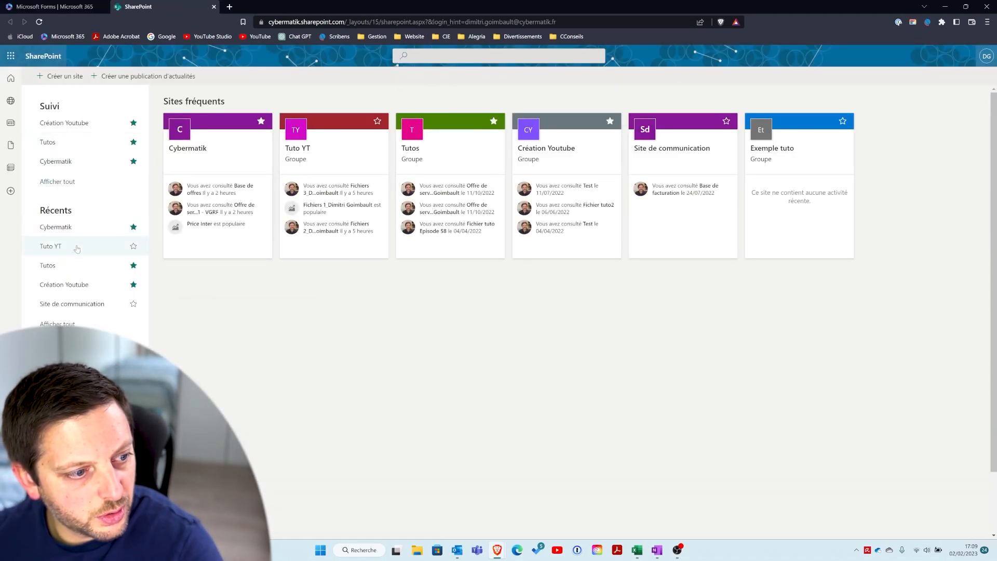
{"action": "left_click", "coordinate": [51, 246]}
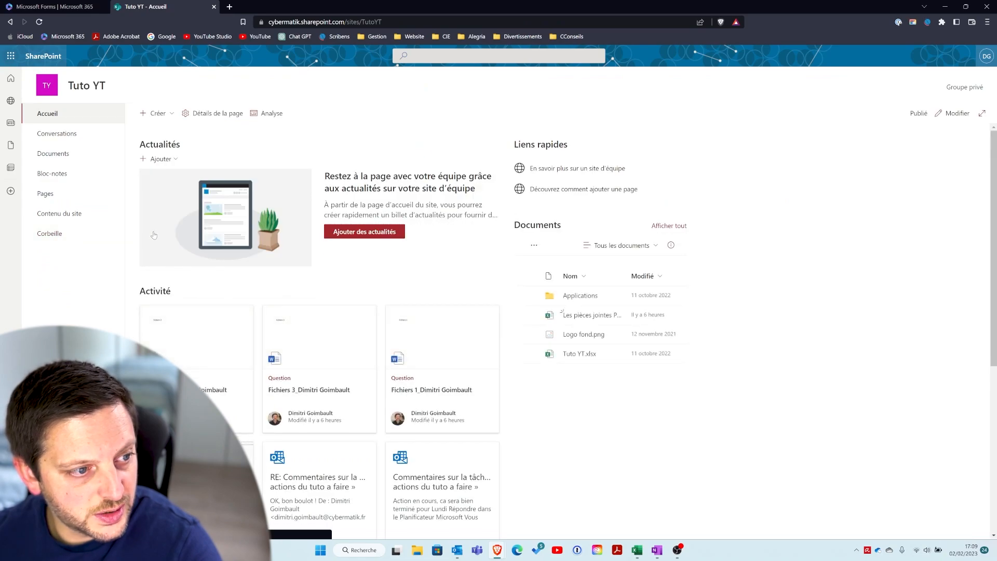
{"action": "left_click", "coordinate": [57, 154]}
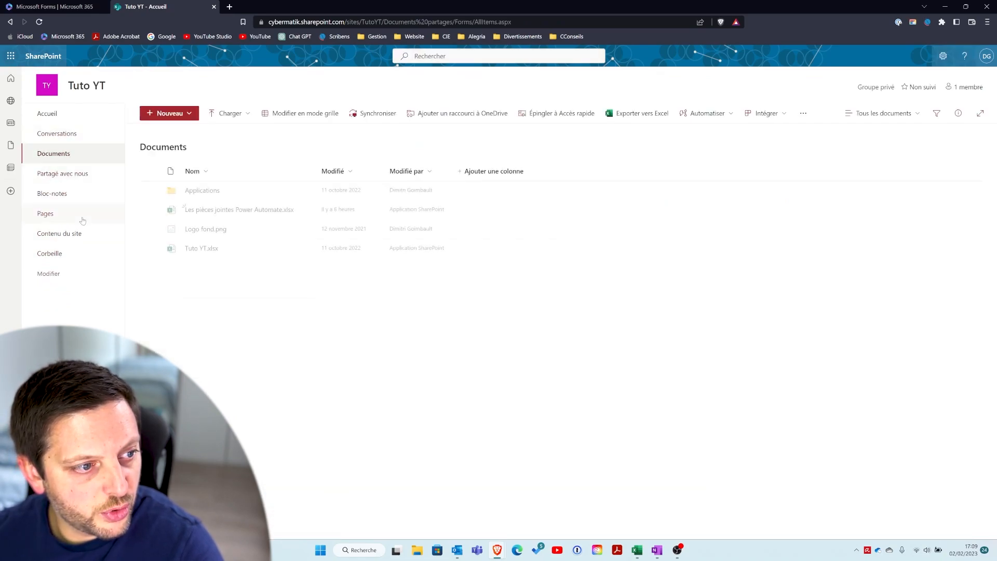
Browse through Applications, Microsoft Forms and Les pièces jointes Power Automate to view the files in the Question folder
{"action": "left_click", "coordinate": [198, 190]}
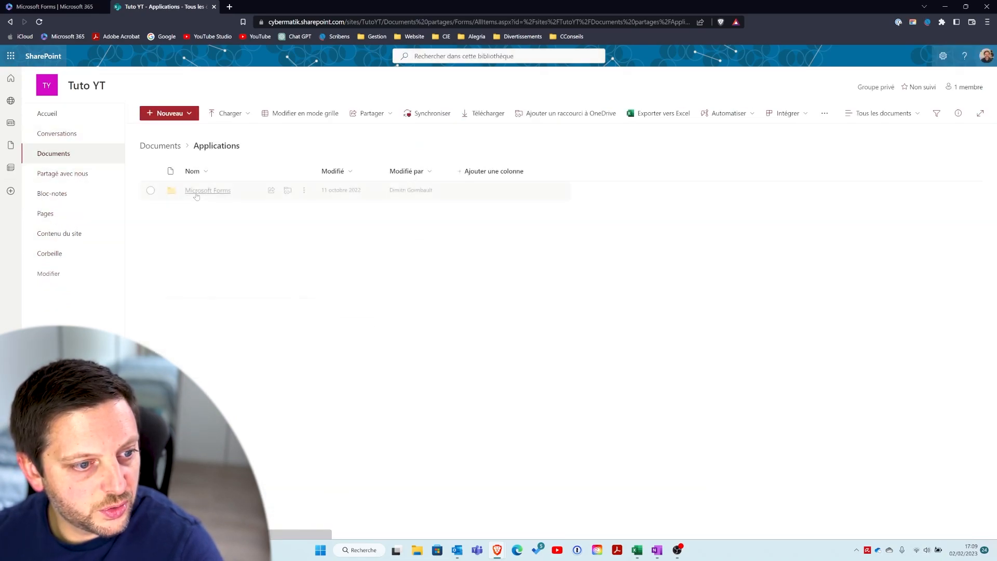
{"action": "left_click", "coordinate": [210, 191]}
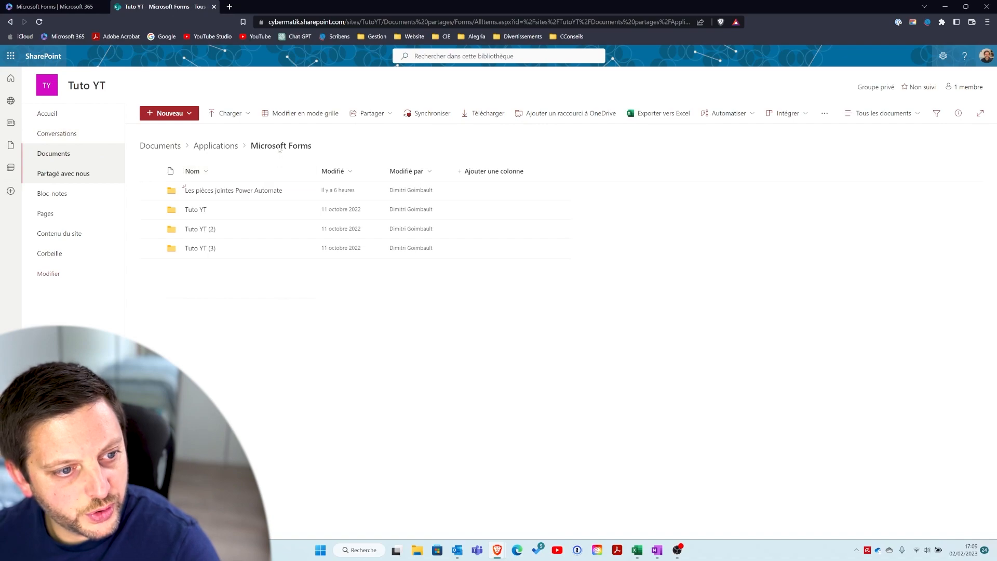
{"action": "left_click", "coordinate": [212, 192]}
{"action": "left_click", "coordinate": [199, 197]}
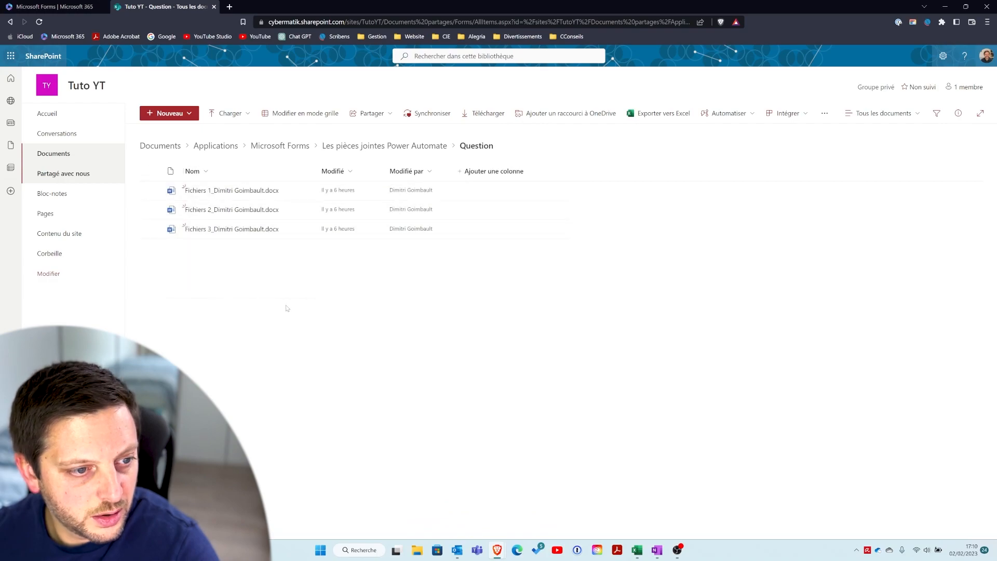
{"action": "left_click", "coordinate": [401, 149]}
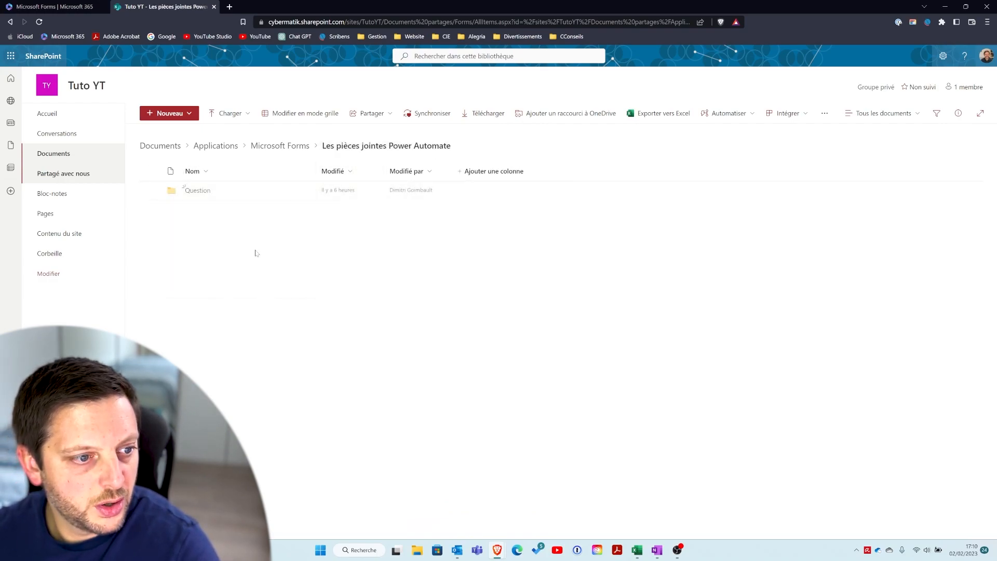
{"action": "left_click", "coordinate": [199, 191]}
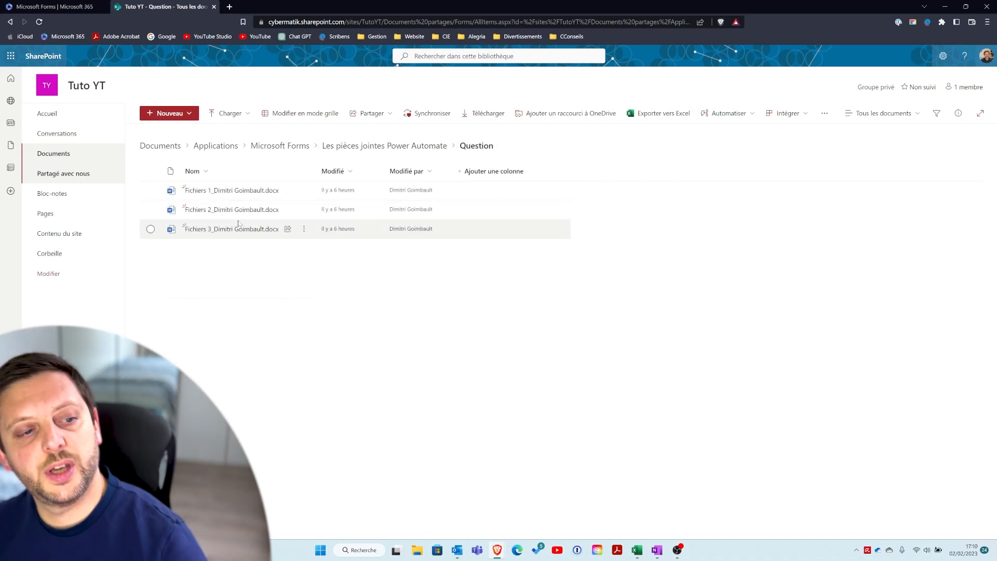
Switch to Power Automate from the Microsoft 365 app list and open its flow creation page
{"action": "left_click", "coordinate": [104, 7]}
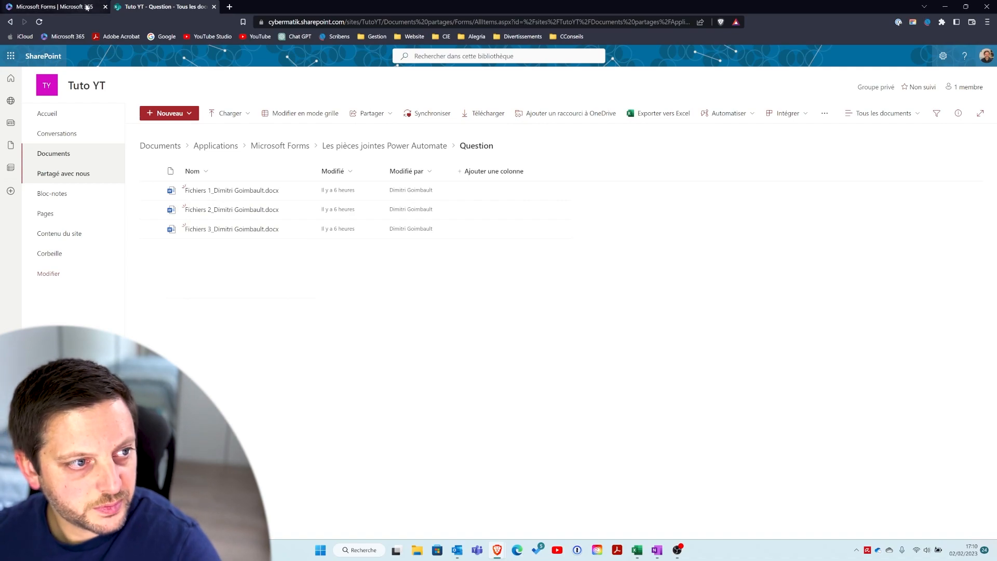
{"action": "left_click", "coordinate": [15, 55]}
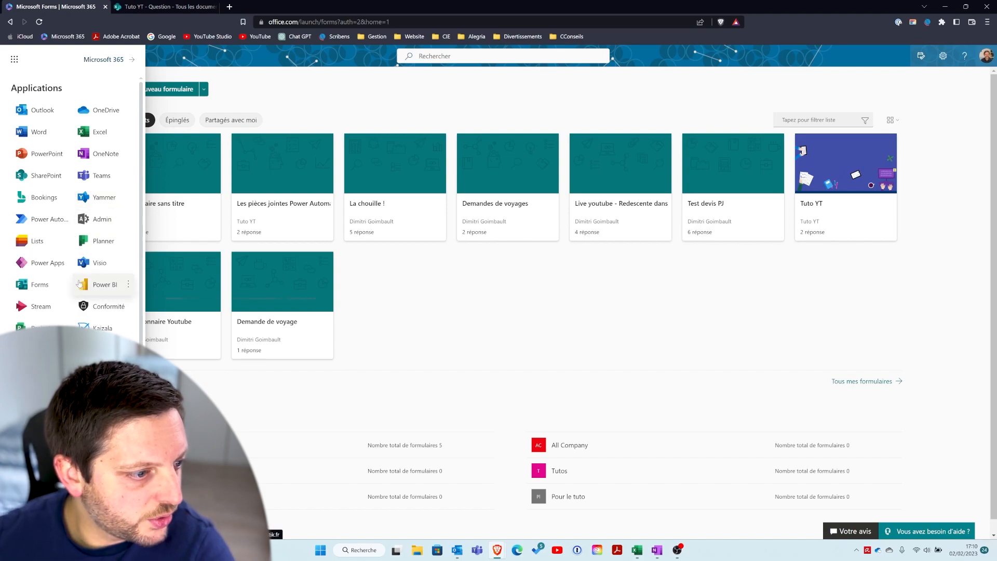
{"action": "left_click", "coordinate": [45, 219]}
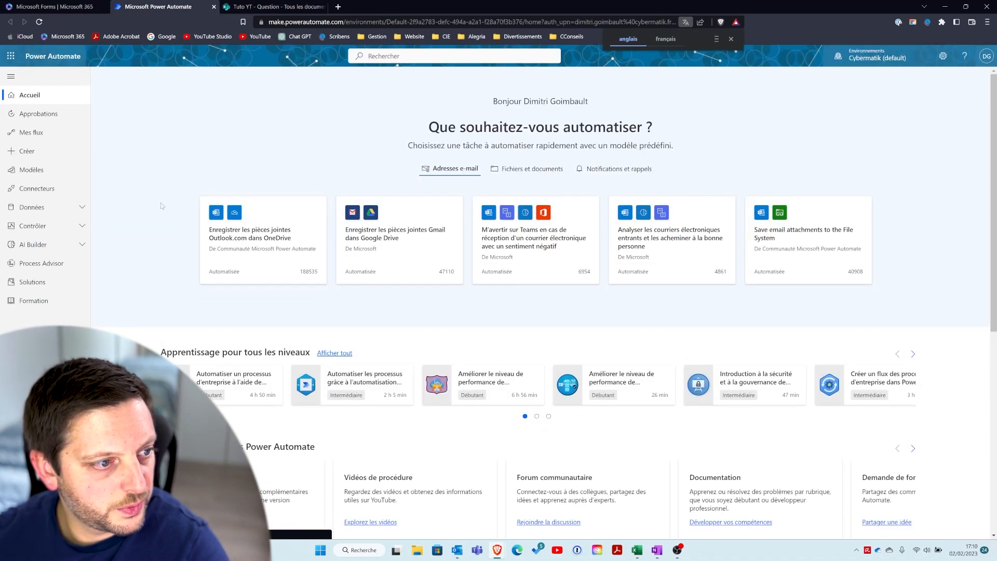
{"action": "left_click", "coordinate": [42, 150]}
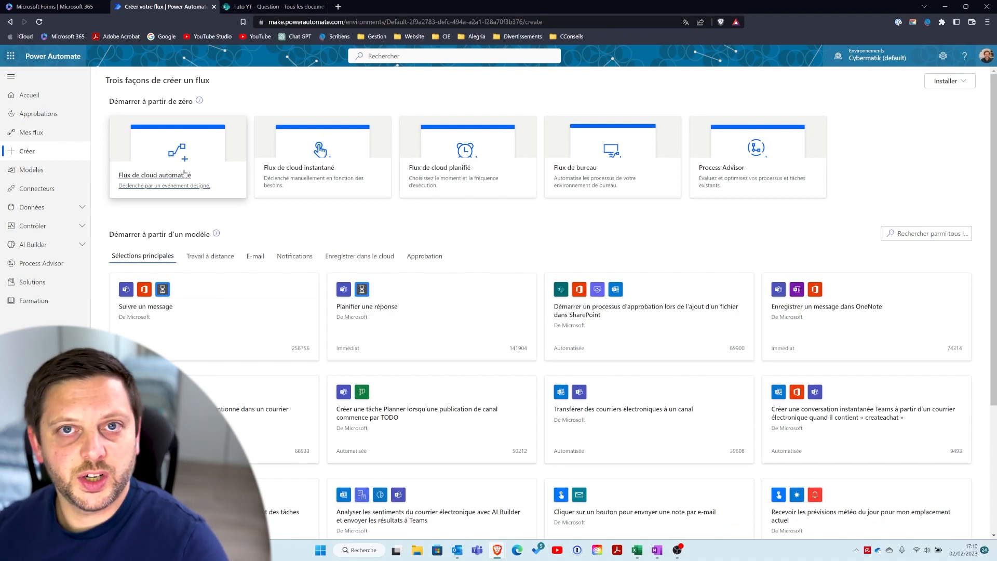
{"action": "left_click", "coordinate": [184, 174]}
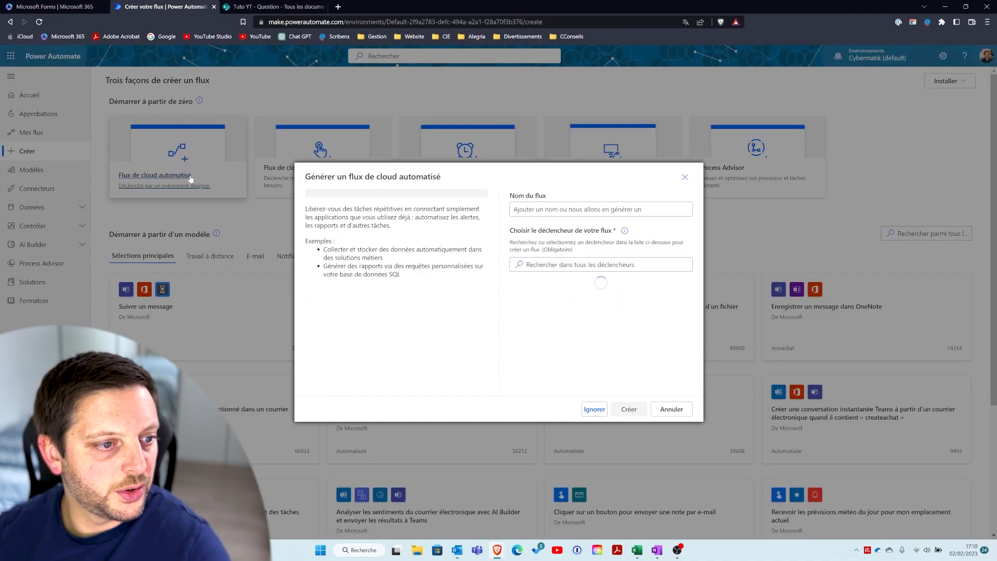
{"action": "left_click", "coordinate": [672, 409]}
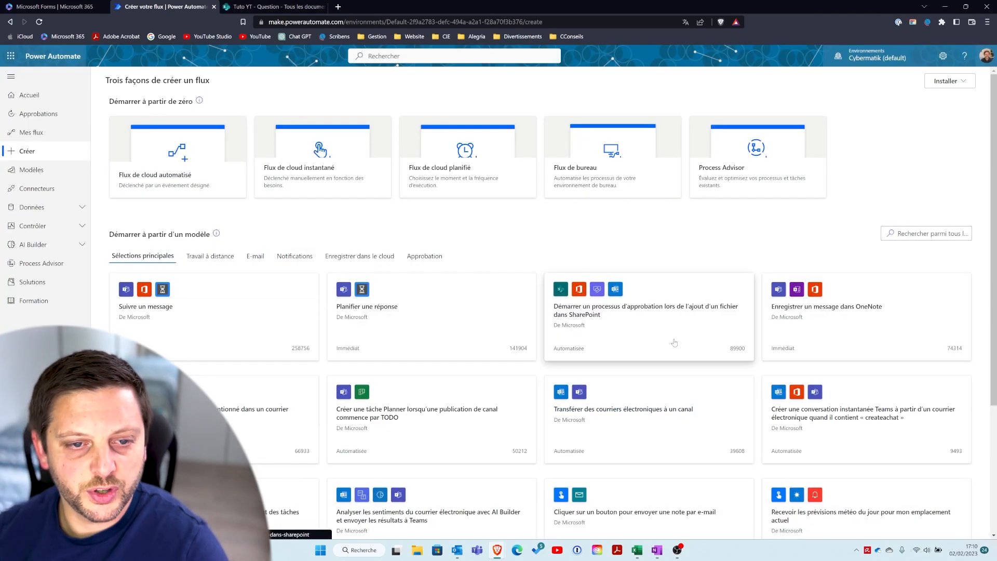
{"action": "left_click", "coordinate": [226, 177]}
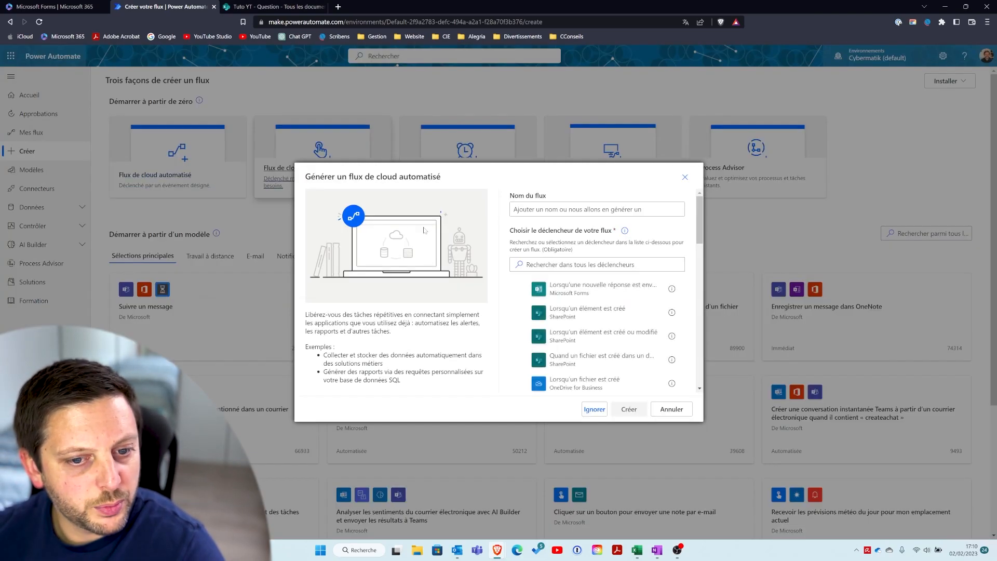
{"action": "left_click", "coordinate": [687, 177]}
Create an instant cloud flow named "Envois de PJ par email" with the trigger "Déclencher manuellement un flux"
{"action": "left_click", "coordinate": [352, 173]}
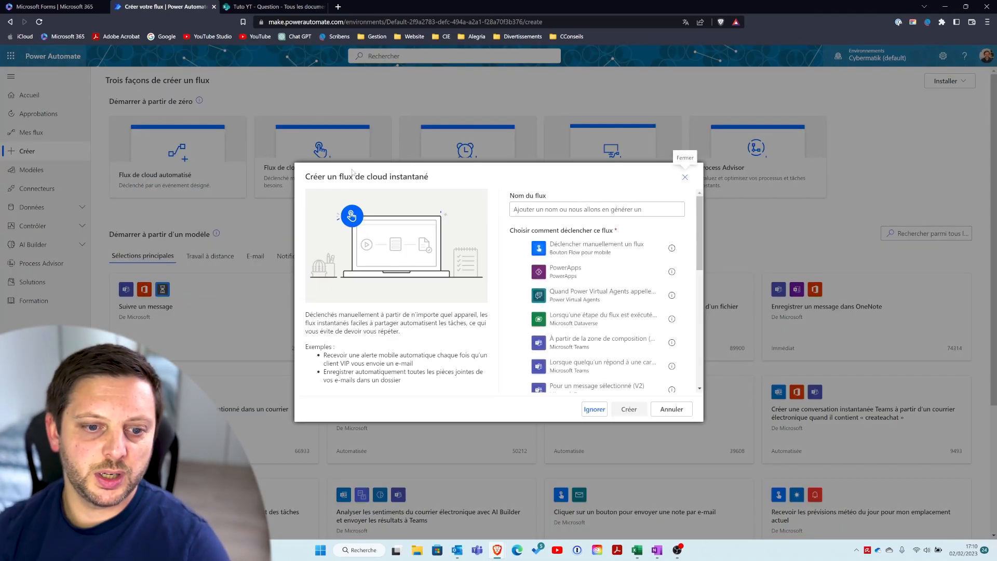
{"action": "left_click", "coordinate": [597, 248]}
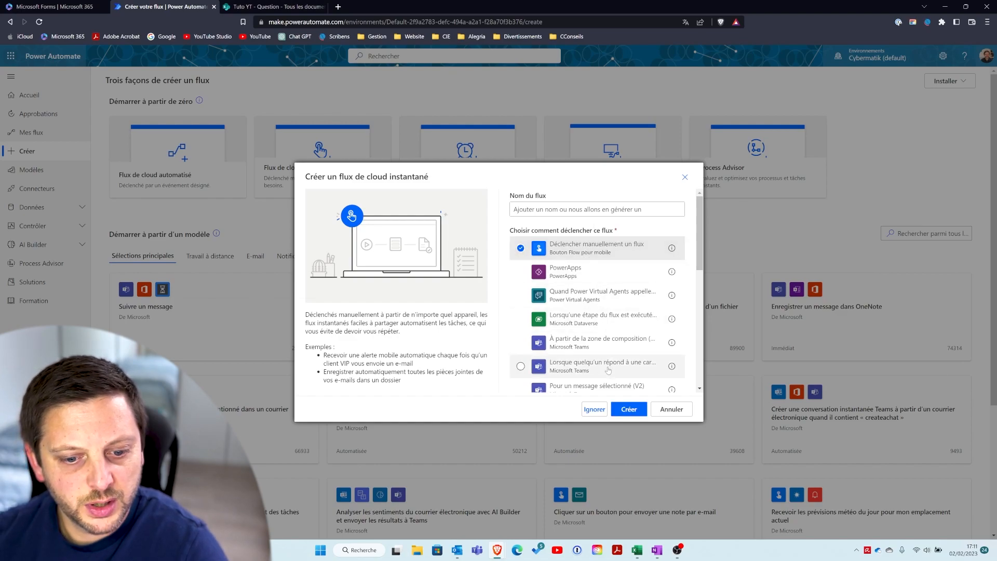
{"action": "left_click", "coordinate": [592, 209]}
{"action": "type", "text": "Envois de PJ par email"}
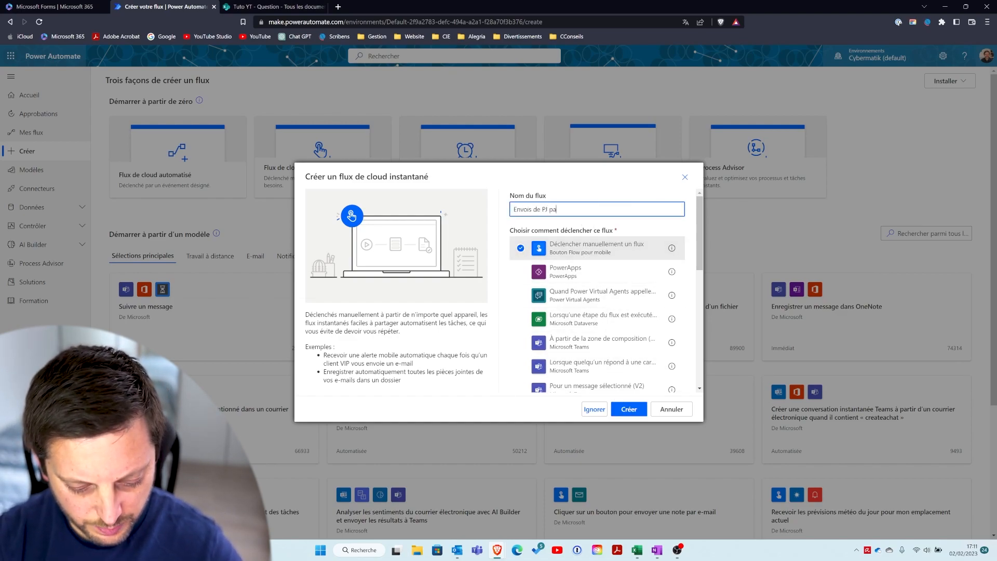
{"action": "left_click", "coordinate": [628, 412]}
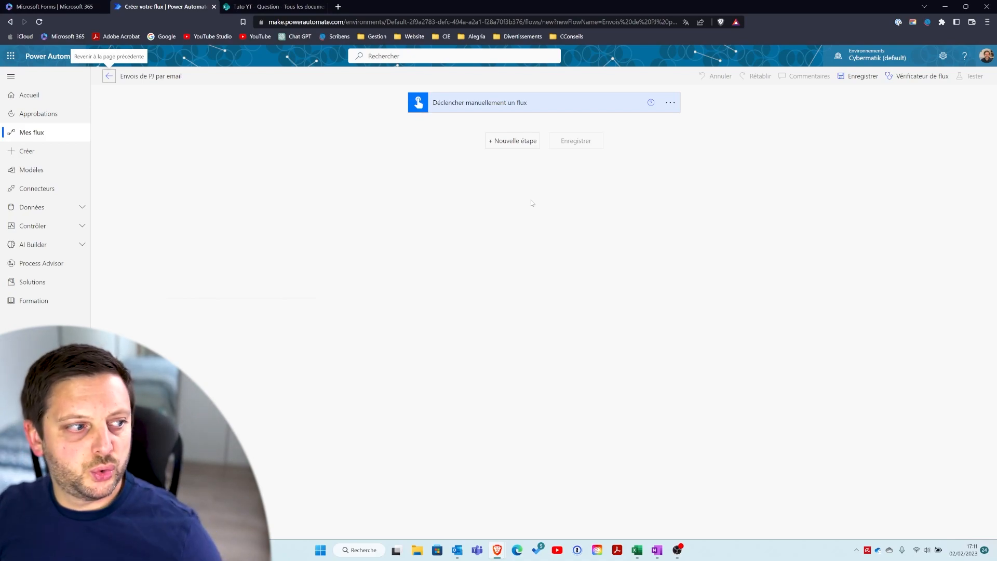
Add a new step after the manual trigger using the SharePoint action "Liste du dossier"
{"action": "left_click", "coordinate": [512, 141]}
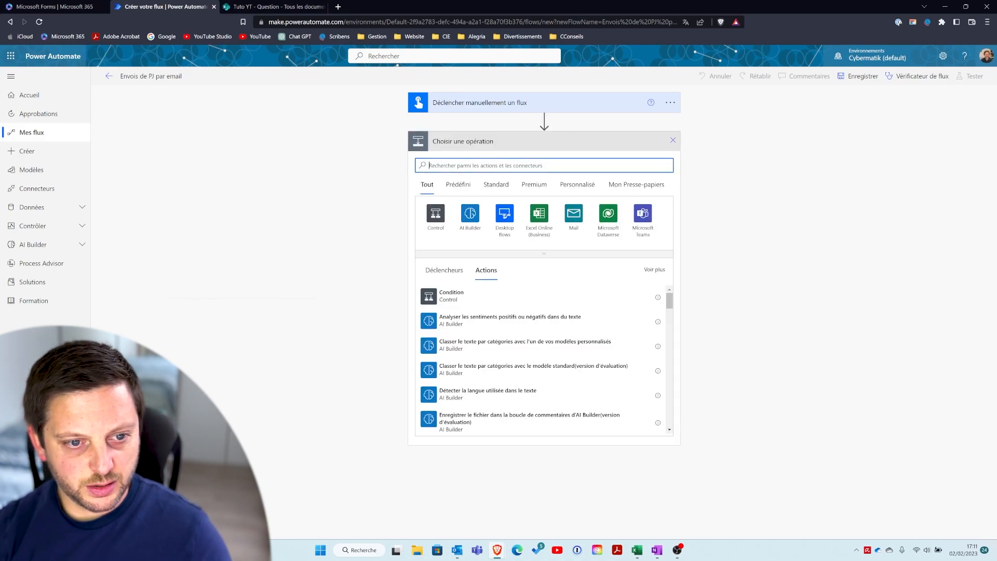
{"action": "type", "text": "sharepoint"}
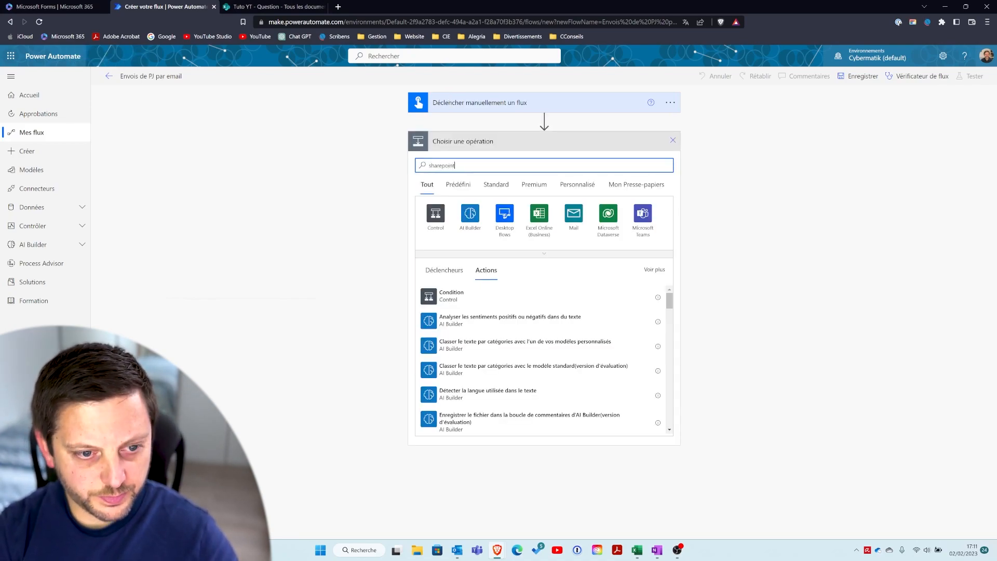
{"action": "left_click", "coordinate": [446, 228]}
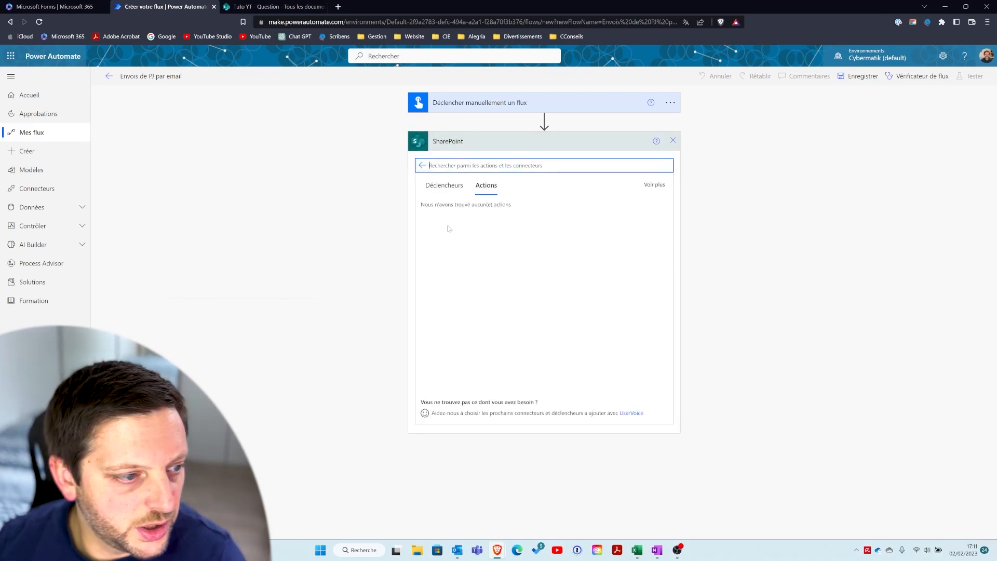
{"action": "scroll", "coordinate": [583, 321], "scroll_direction": "down", "scroll_amount": 1}
{"action": "scroll", "coordinate": [583, 321], "scroll_direction": "down", "scroll_amount": 4}
{"action": "scroll", "coordinate": [584, 321], "scroll_direction": "down", "scroll_amount": 2}
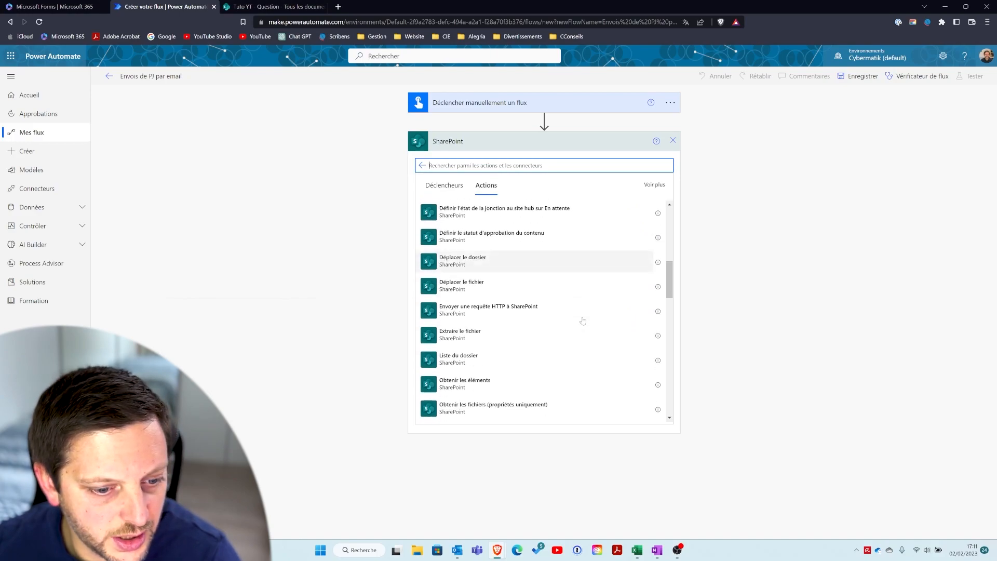
{"action": "left_click", "coordinate": [464, 363]}
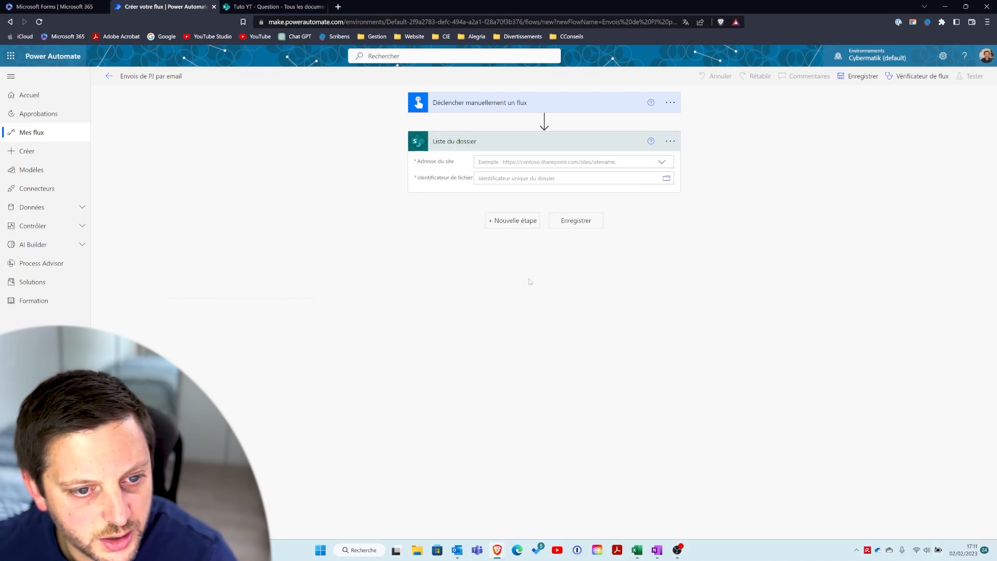
Set the folder listing's site address to Tuto YT and its identifier to /Documents partages/Applications/Microsoft Forms/Les pièces jointes Power Automate/Question
{"action": "left_click", "coordinate": [661, 163]}
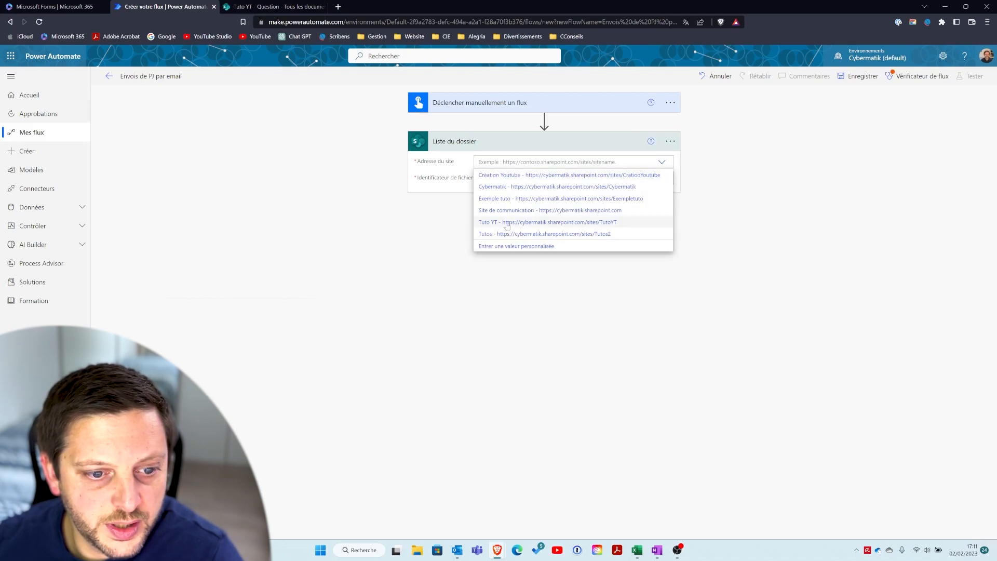
{"action": "left_click", "coordinate": [507, 223]}
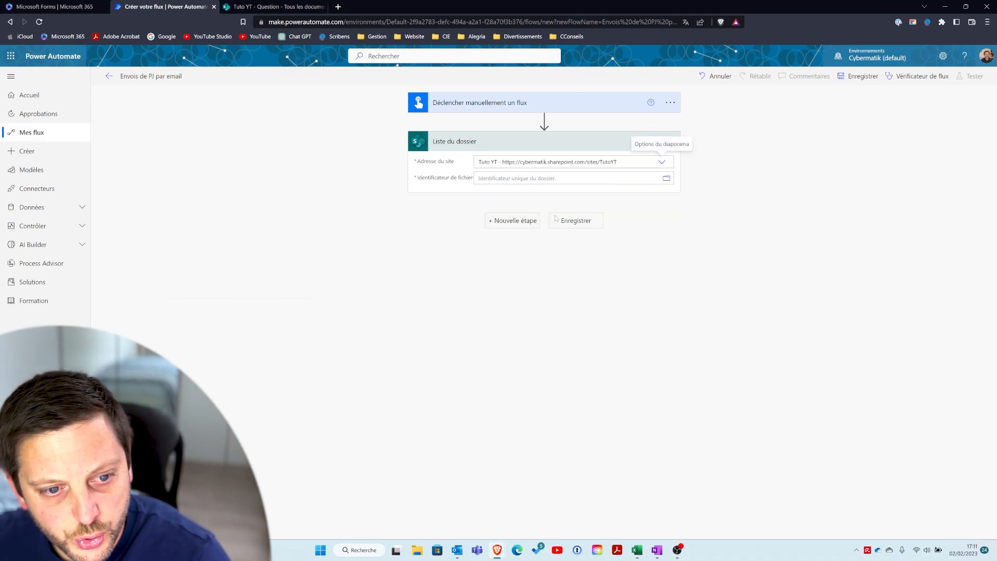
{"action": "left_click", "coordinate": [665, 179]}
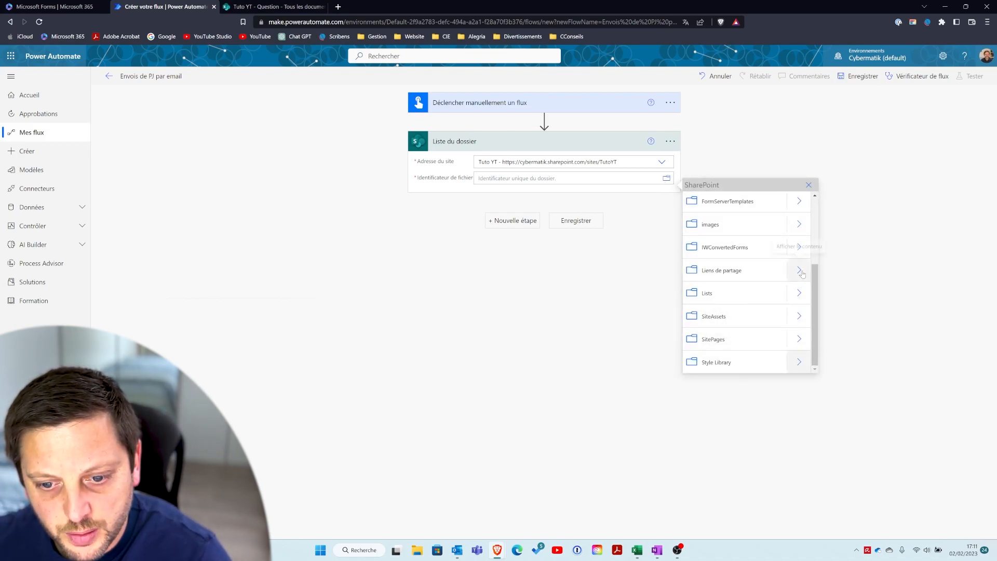
{"action": "scroll", "coordinate": [801, 274], "scroll_direction": "up", "scroll_amount": 2}
{"action": "scroll", "coordinate": [801, 274], "scroll_direction": "up", "scroll_amount": 1}
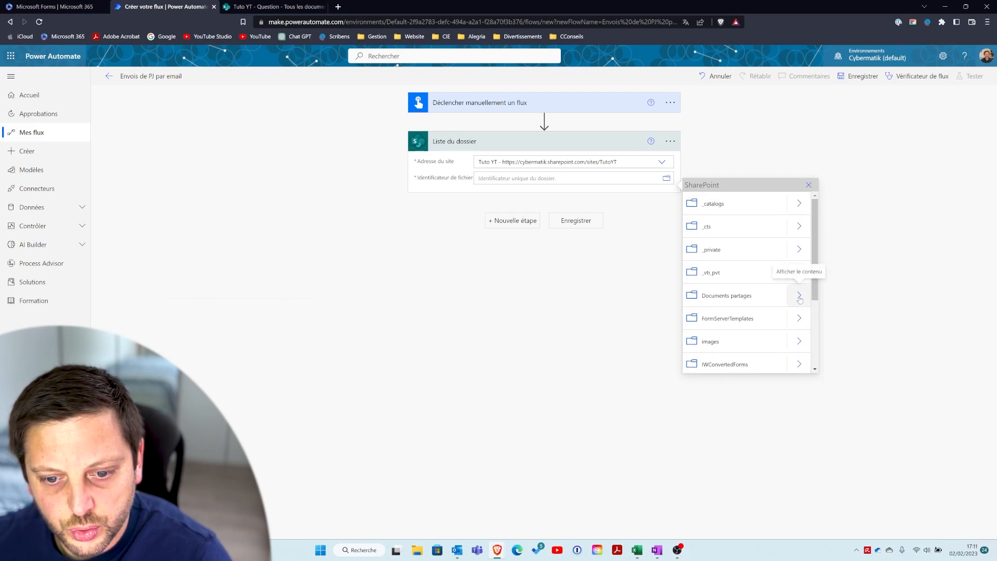
{"action": "left_click", "coordinate": [799, 292]}
{"action": "left_click", "coordinate": [807, 203]}
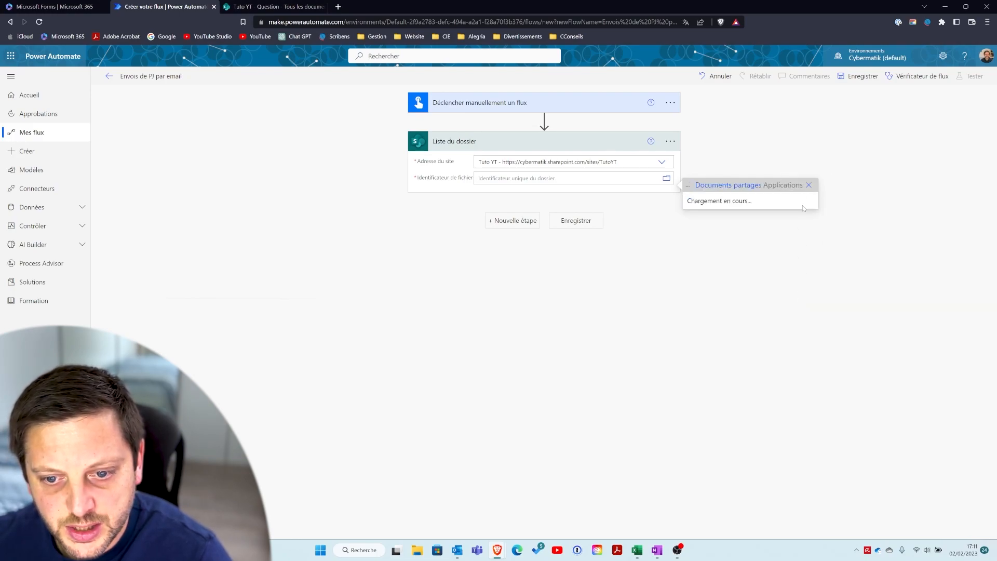
{"action": "left_click", "coordinate": [809, 205]}
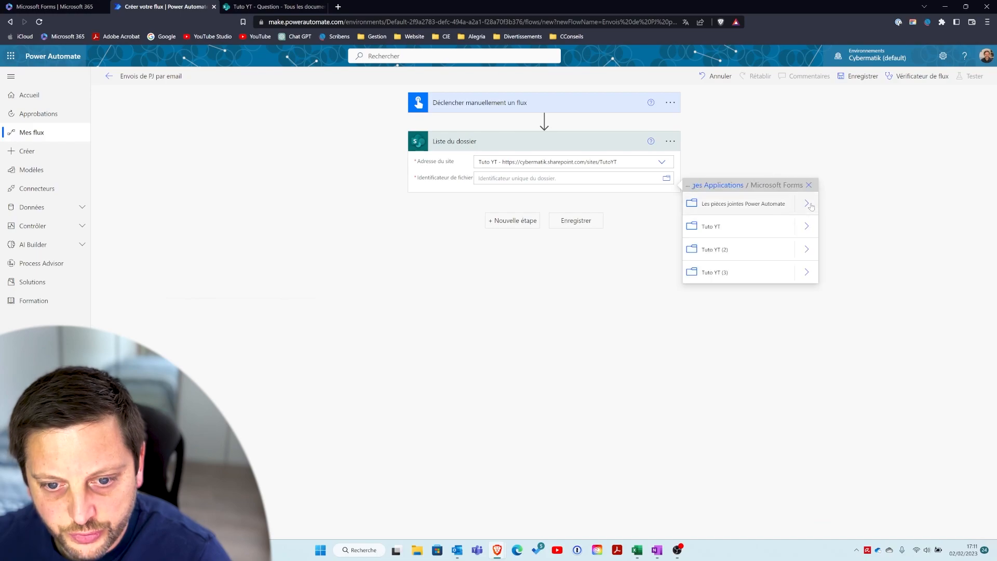
{"action": "left_click", "coordinate": [807, 204]}
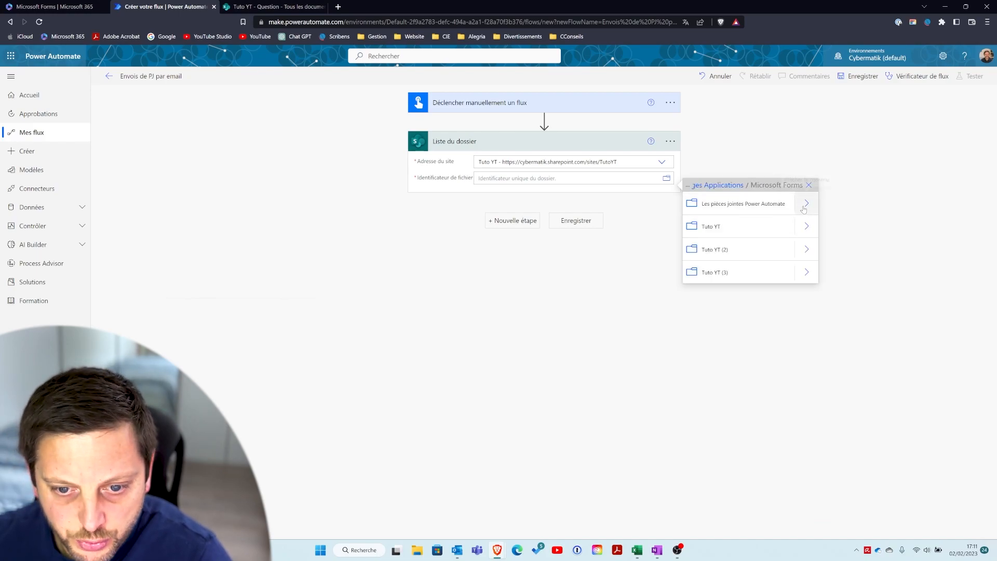
{"action": "left_click", "coordinate": [718, 206]}
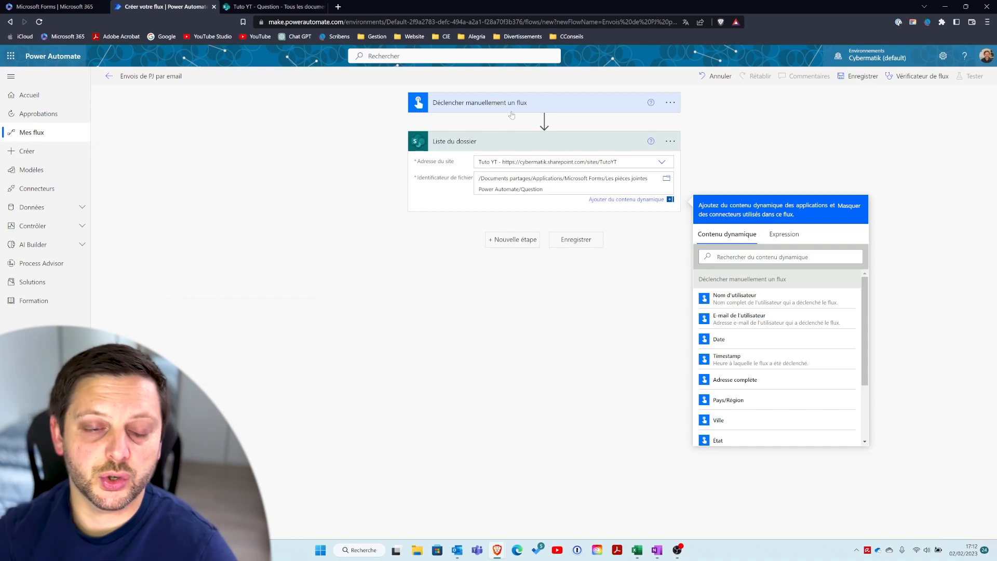
{"action": "left_click", "coordinate": [576, 333]}
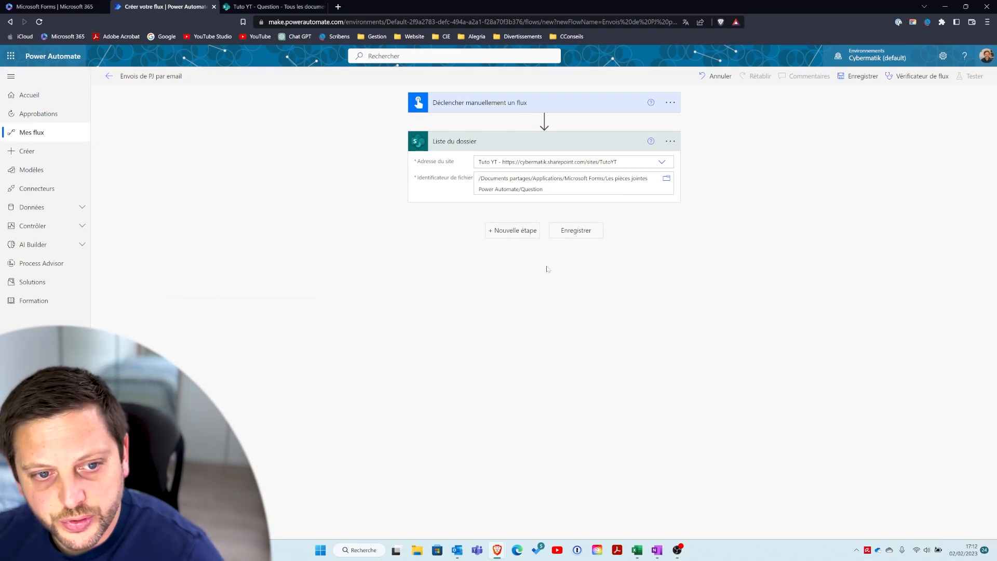
Add the SharePoint action "Obtenir les fichiers (propriétés uniquement)" as a new step after the folder listing
{"action": "left_click", "coordinate": [511, 234]}
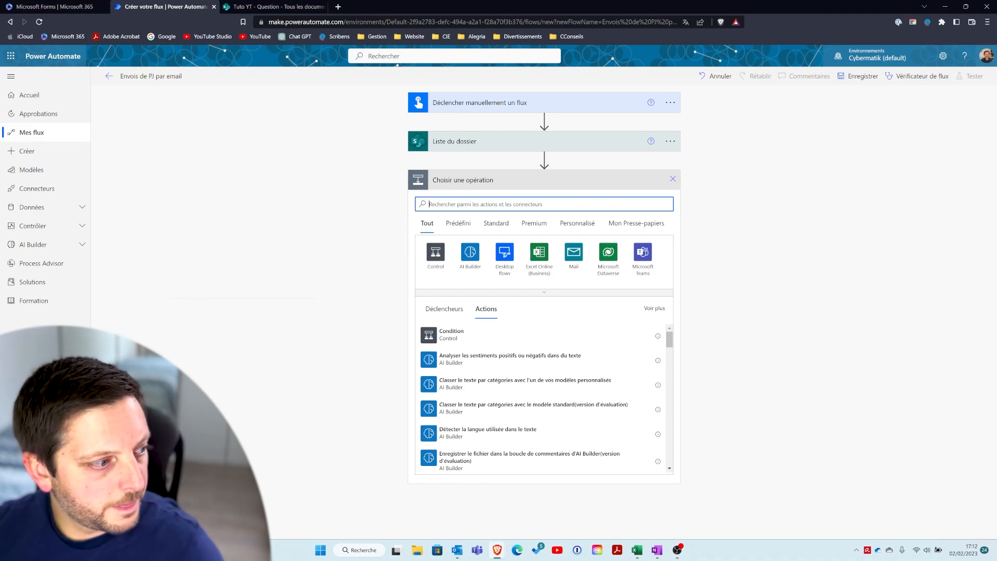
{"action": "type", "text": "sharepoint"}
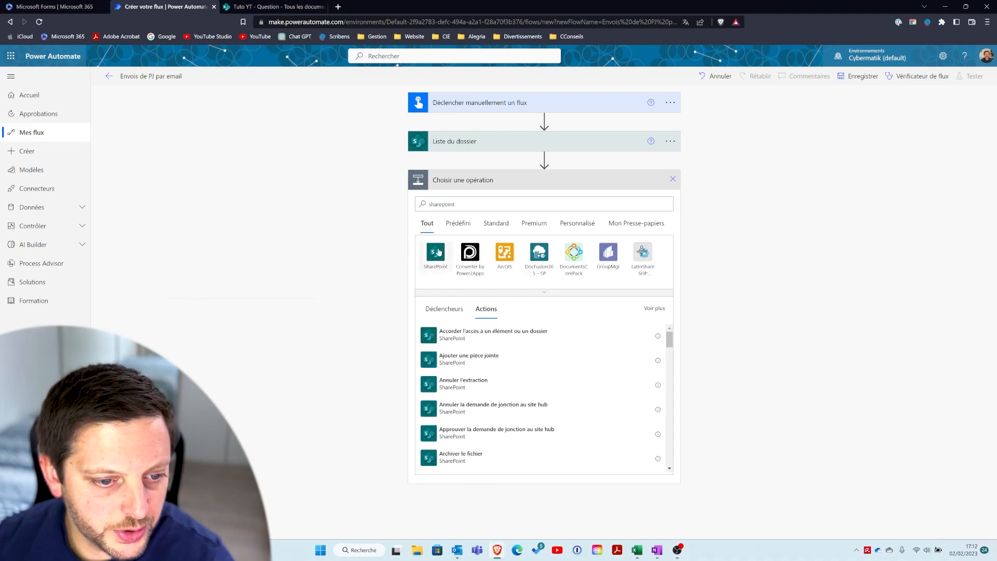
{"action": "left_click", "coordinate": [462, 257]}
{"action": "type", "text": "c"}
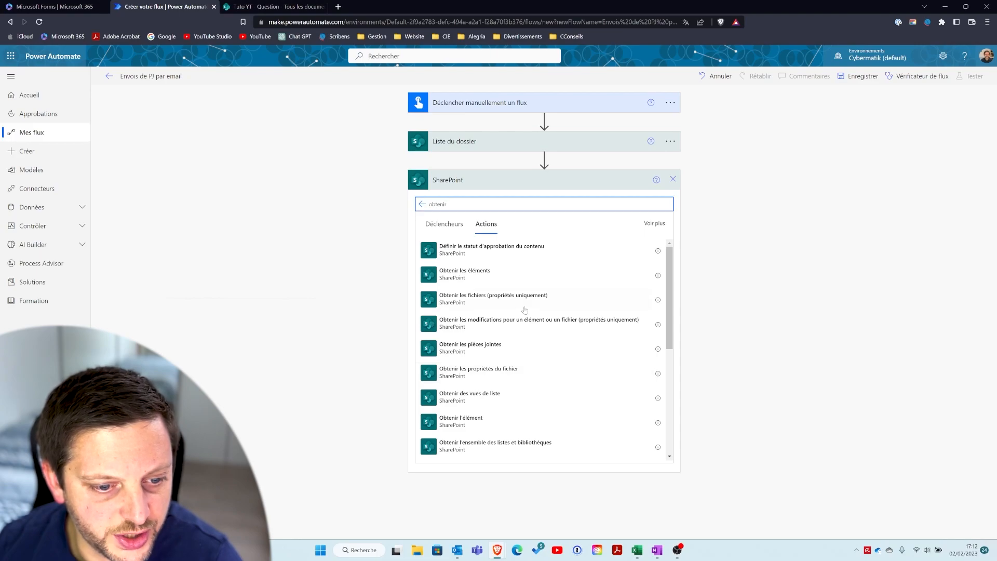
{"action": "left_click", "coordinate": [485, 302]}
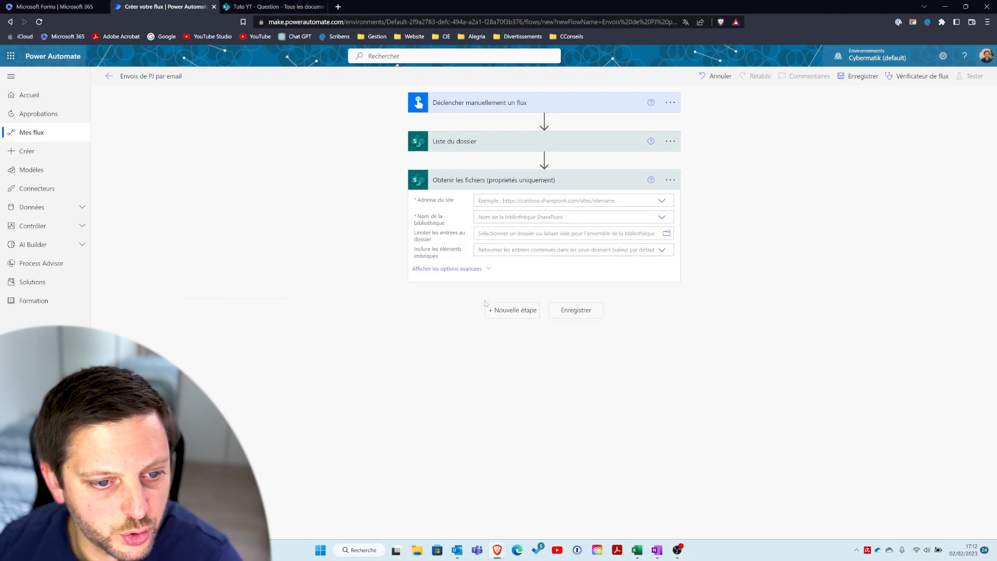
Set the file retrieval's site address to Tuto YT and library to Documents, and browse into Documents partages for the folder limit
{"action": "left_click", "coordinate": [661, 202]}
{"action": "left_click", "coordinate": [502, 261]}
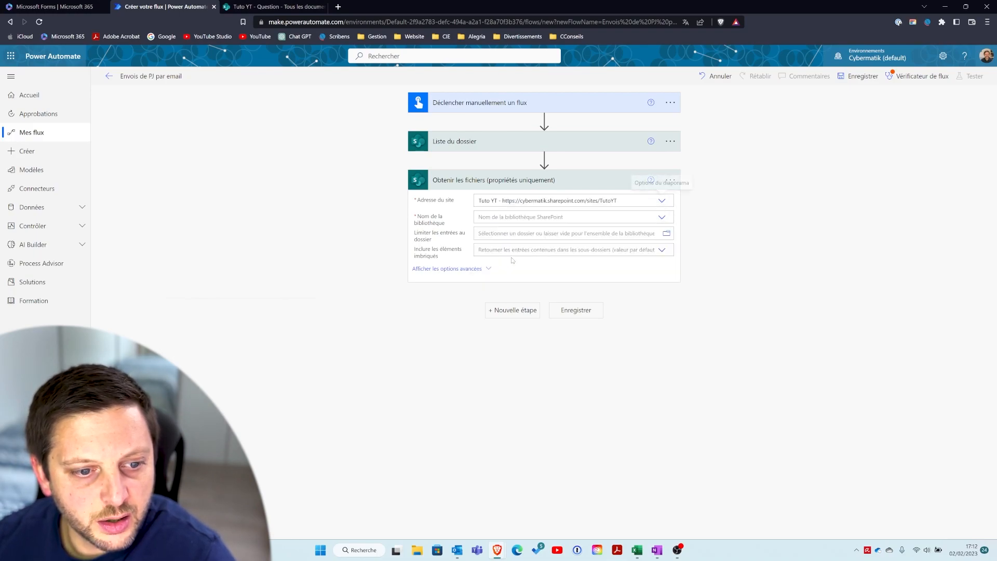
{"action": "left_click", "coordinate": [661, 217]}
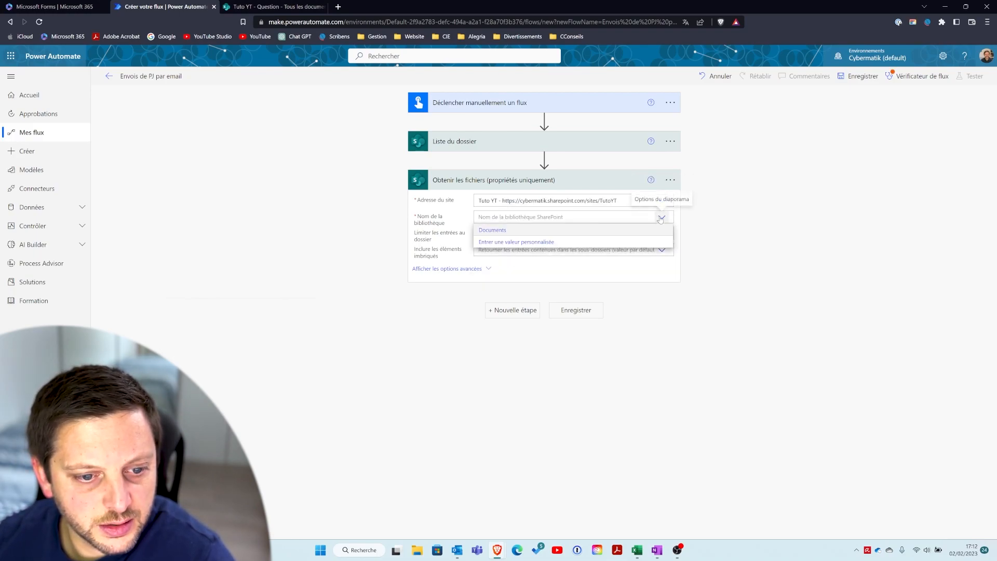
{"action": "left_click", "coordinate": [531, 232]}
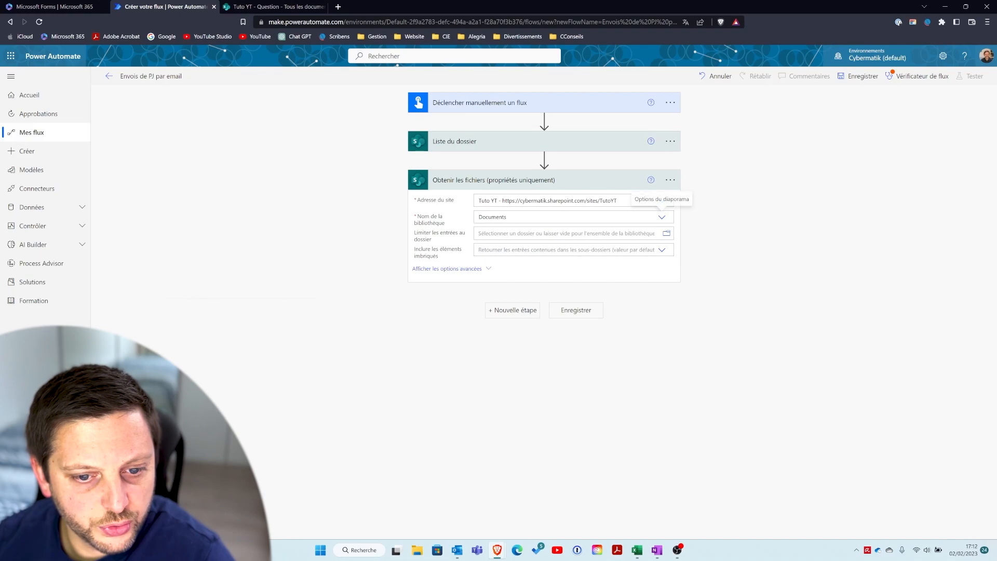
{"action": "left_click", "coordinate": [667, 234]}
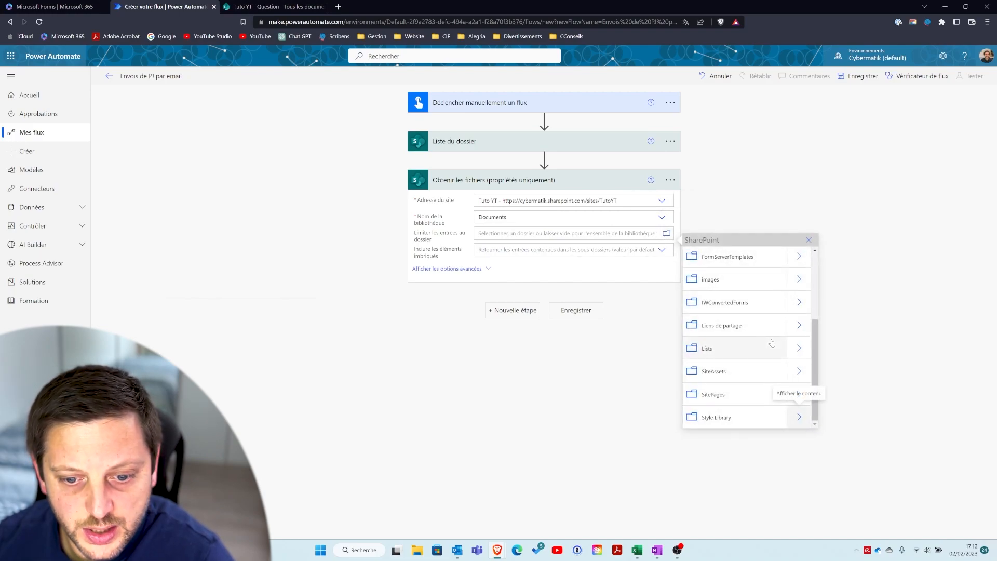
{"action": "scroll", "coordinate": [772, 343], "scroll_direction": "up", "scroll_amount": 3}
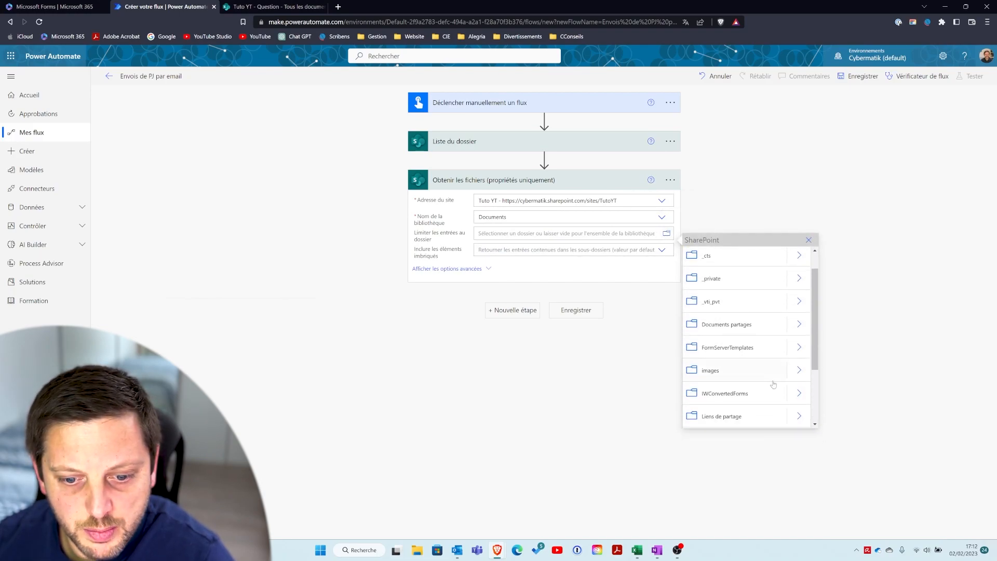
{"action": "left_click", "coordinate": [800, 326]}
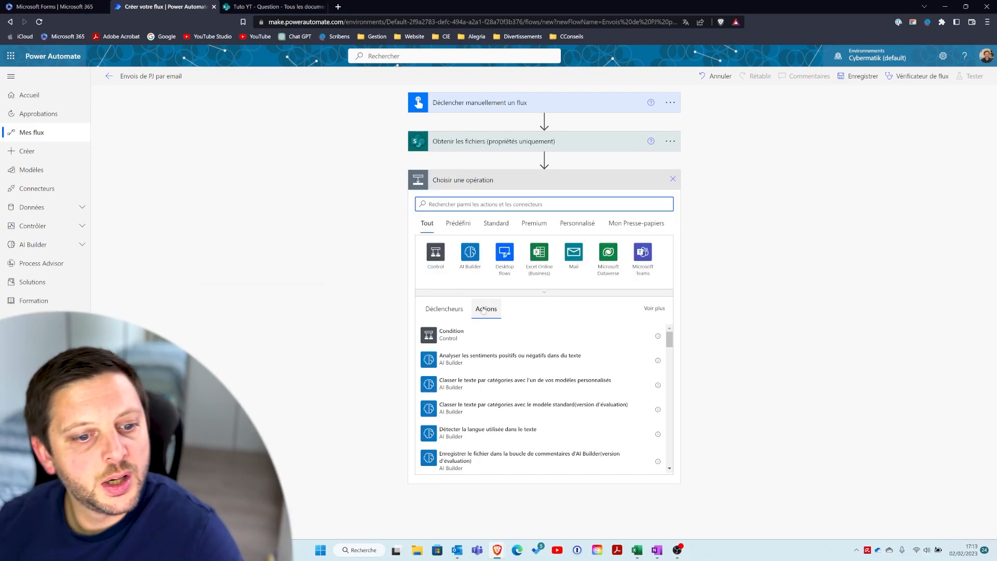
Choose the SharePoint action "Obtenir le contenu du fichier" for the new step after the file retrieval
{"action": "left_click", "coordinate": [467, 204]}
{"action": "type", "text": "sahrepoint"}
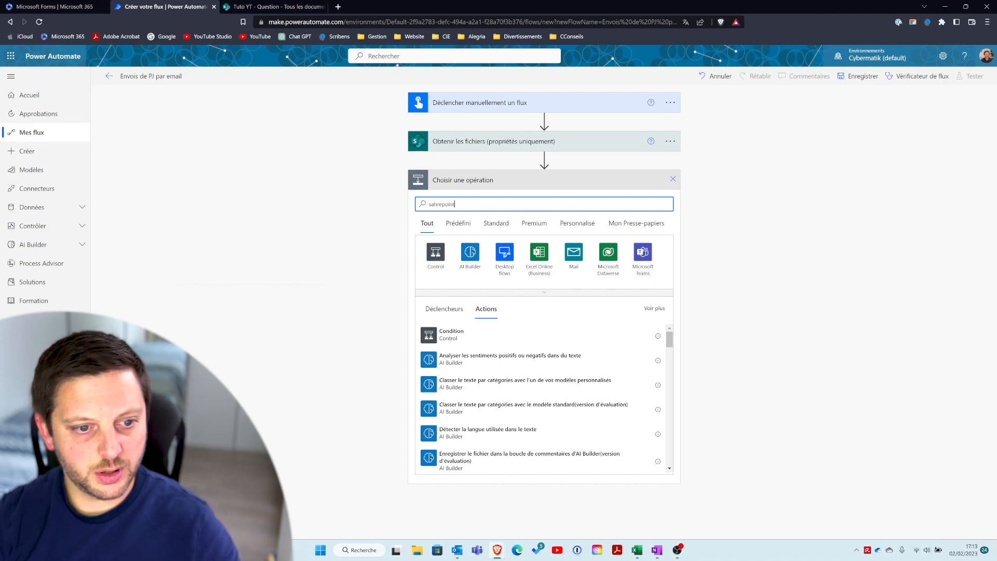
{"action": "left_click_drag", "start_coordinate": [462, 204], "coordinate": [416, 205]}
{"action": "key", "text": "BackSpace"}
{"action": "type", "text": "sha"}
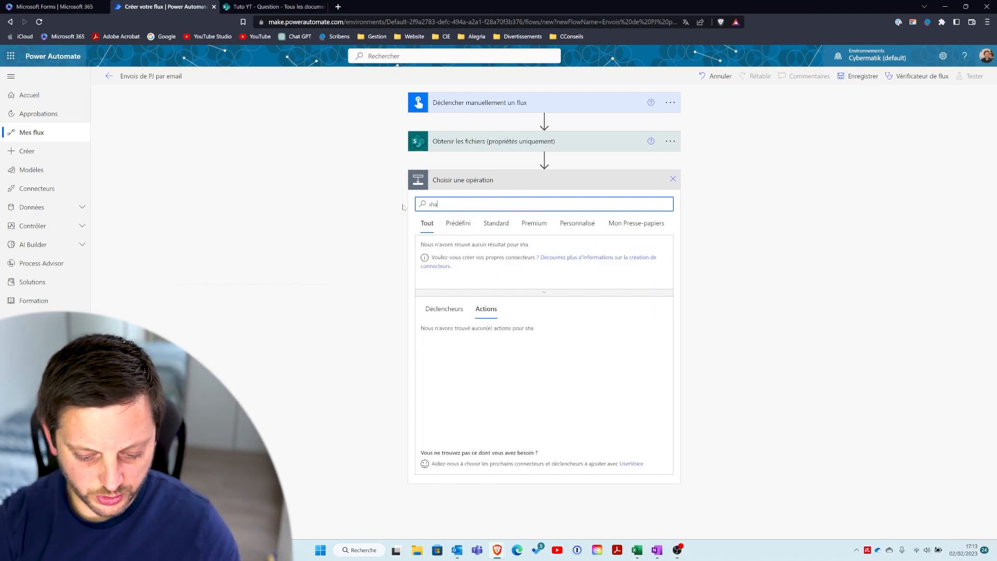
{"action": "type", "text": "repoint"}
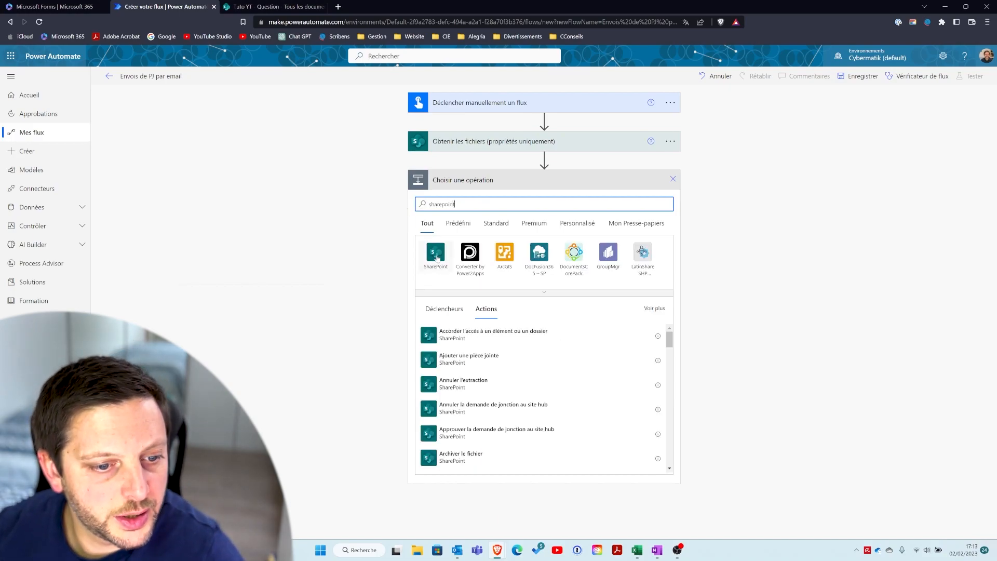
{"action": "left_click", "coordinate": [438, 255]}
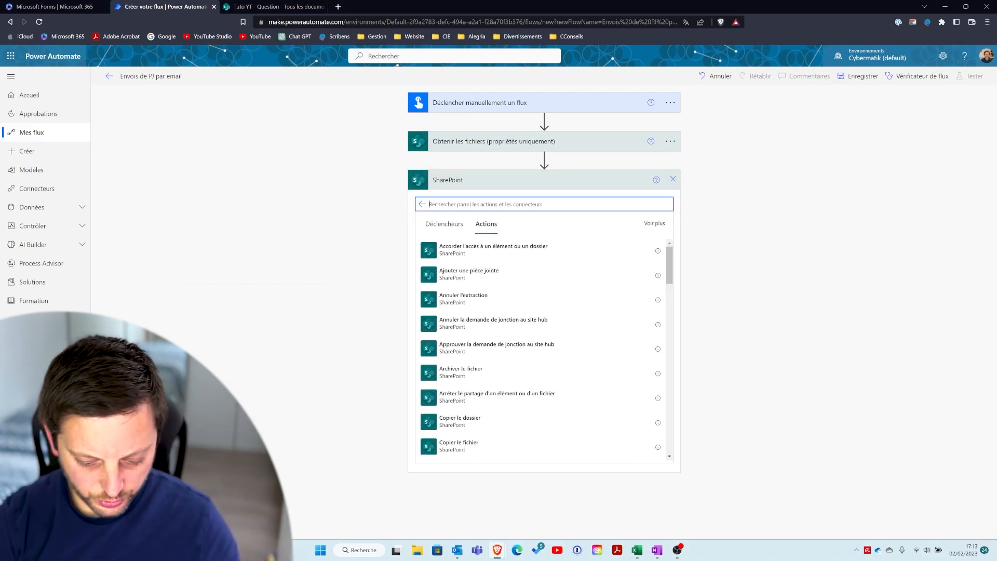
{"action": "type", "text": "obtenir"}
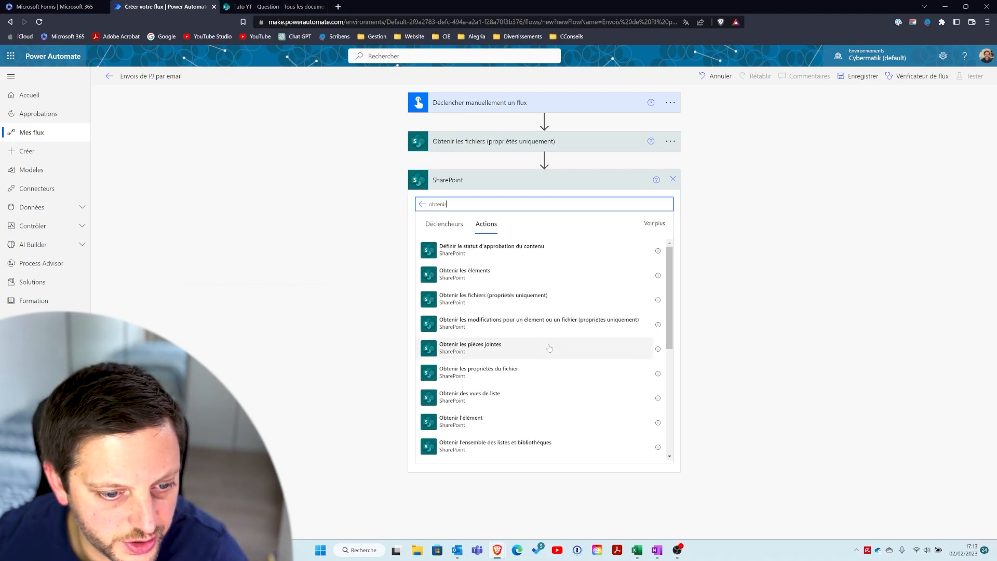
{"action": "scroll", "coordinate": [519, 369], "scroll_direction": "down", "scroll_amount": 3}
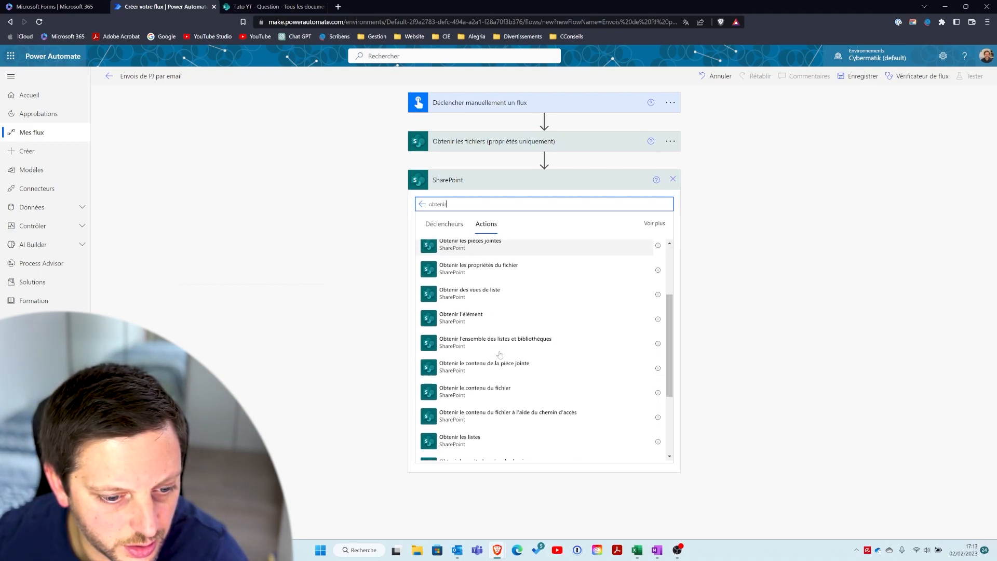
{"action": "left_click", "coordinate": [492, 363]}
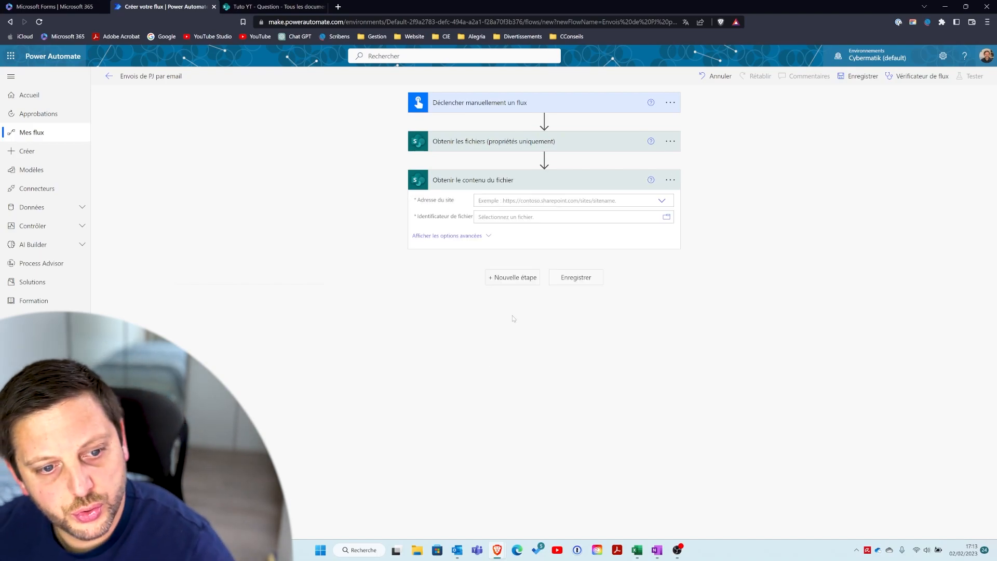
Set the file content action's site address to Tuto YT and its file identifier to the dynamic content "Identificateur"
{"action": "left_click", "coordinate": [658, 203]}
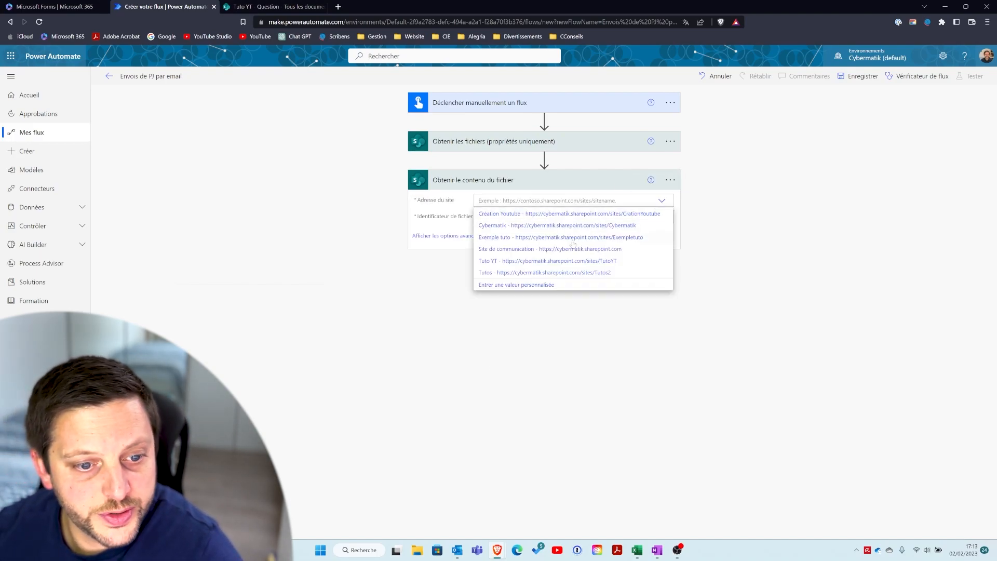
{"action": "left_click", "coordinate": [496, 259]}
{"action": "left_click", "coordinate": [645, 216]}
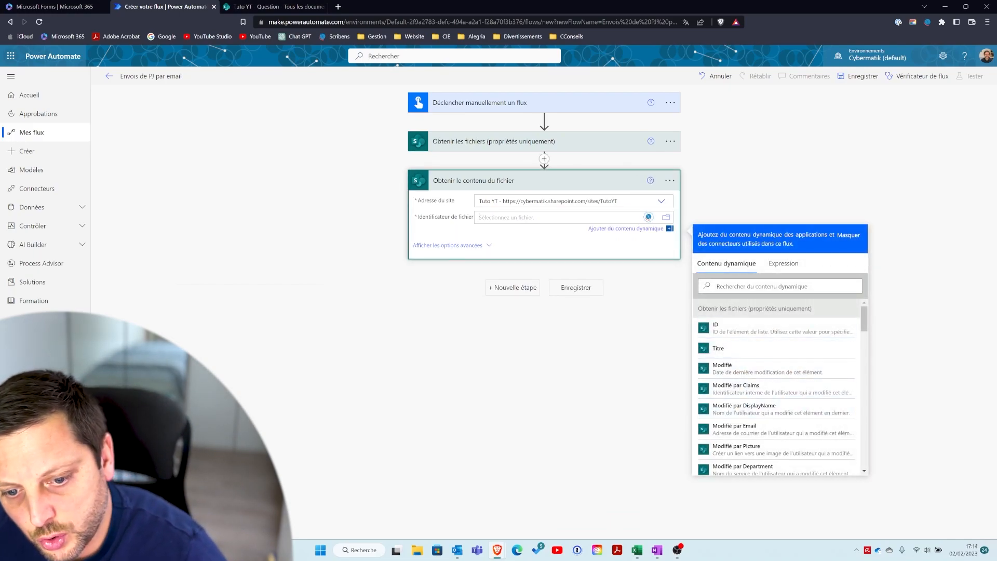
{"action": "scroll", "coordinate": [788, 389], "scroll_direction": "down", "scroll_amount": 5}
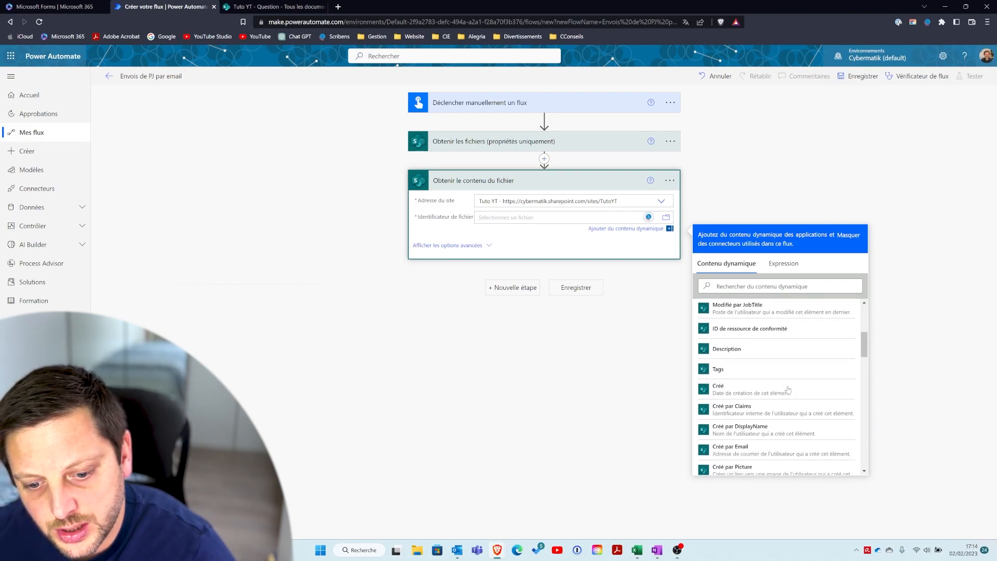
{"action": "scroll", "coordinate": [788, 389], "scroll_direction": "down", "scroll_amount": 4}
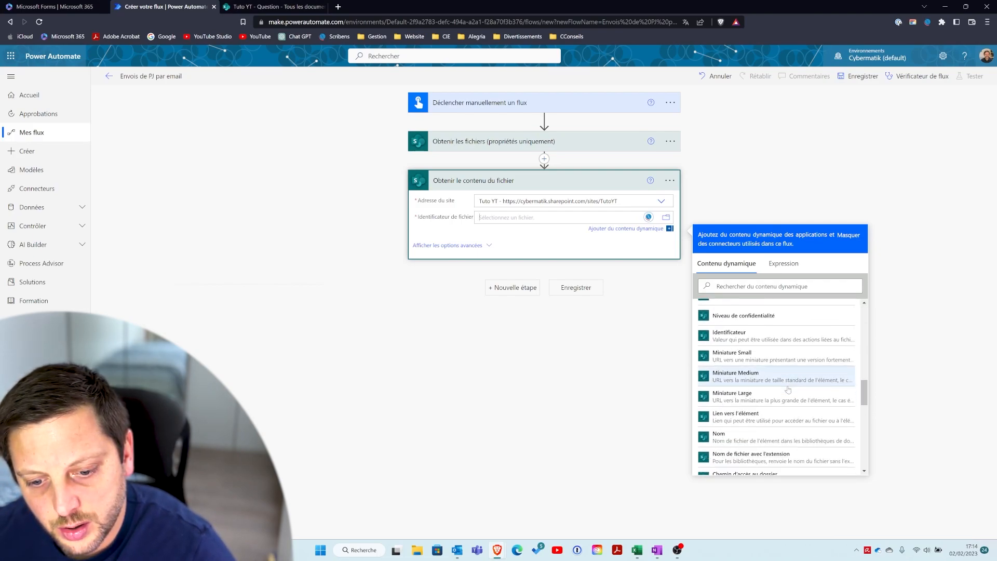
{"action": "left_click", "coordinate": [759, 362]}
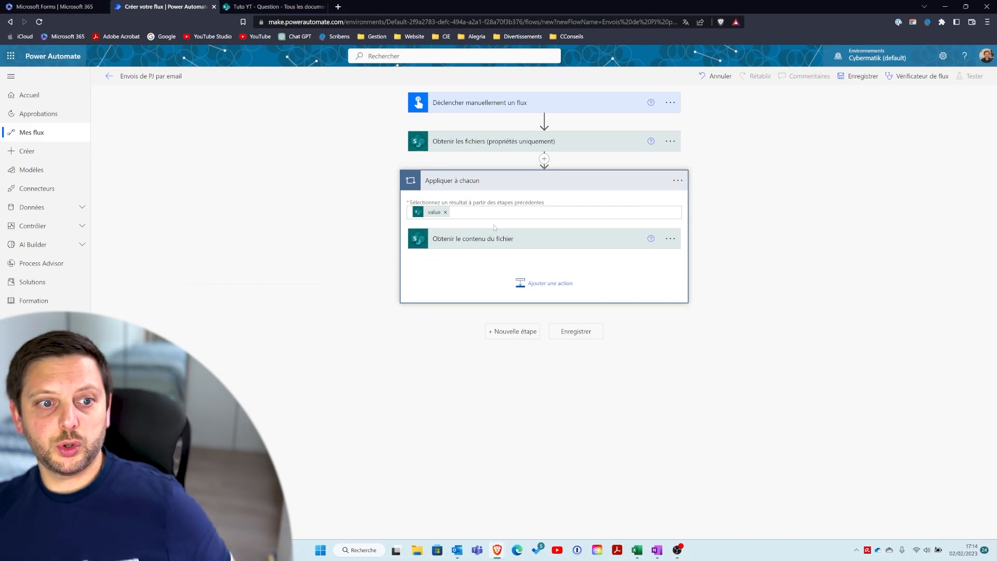
{"action": "left_click", "coordinate": [506, 245]}
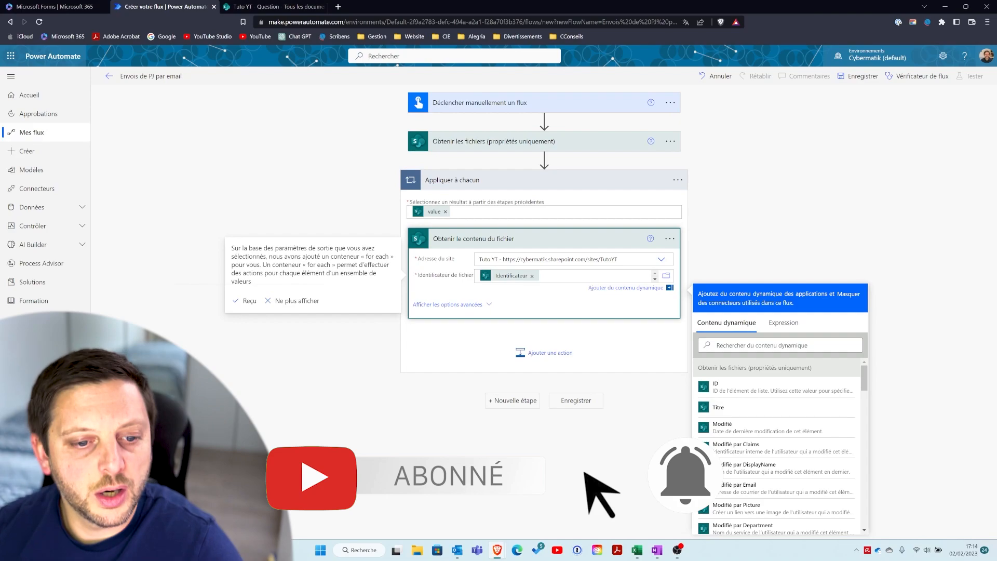
{"action": "left_click", "coordinate": [764, 223]}
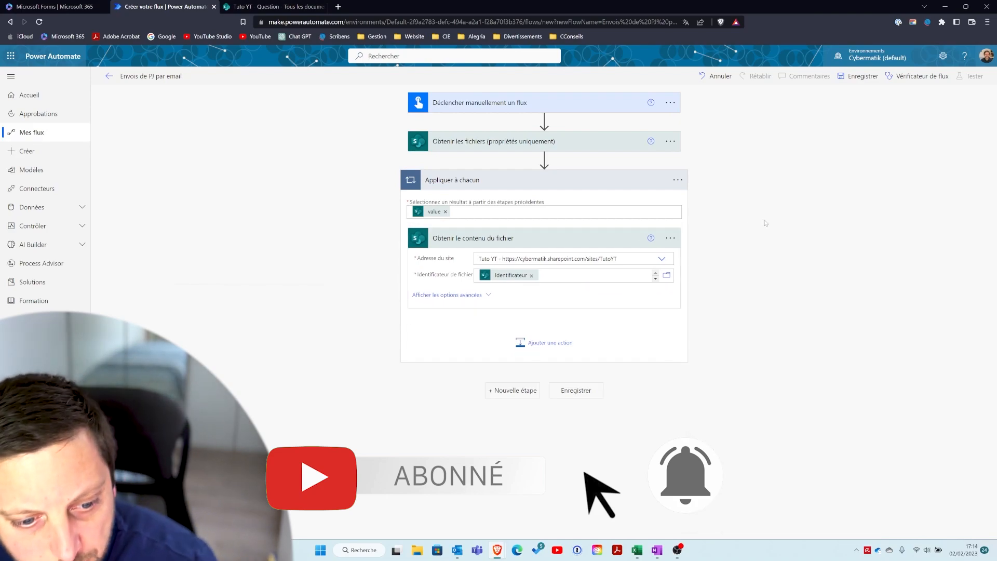
Add the Office 365 Outlook action "Envoyer un e-mail (V2)" as a new step after the "Appliquer à chacun" loop
{"action": "left_click", "coordinate": [514, 391]}
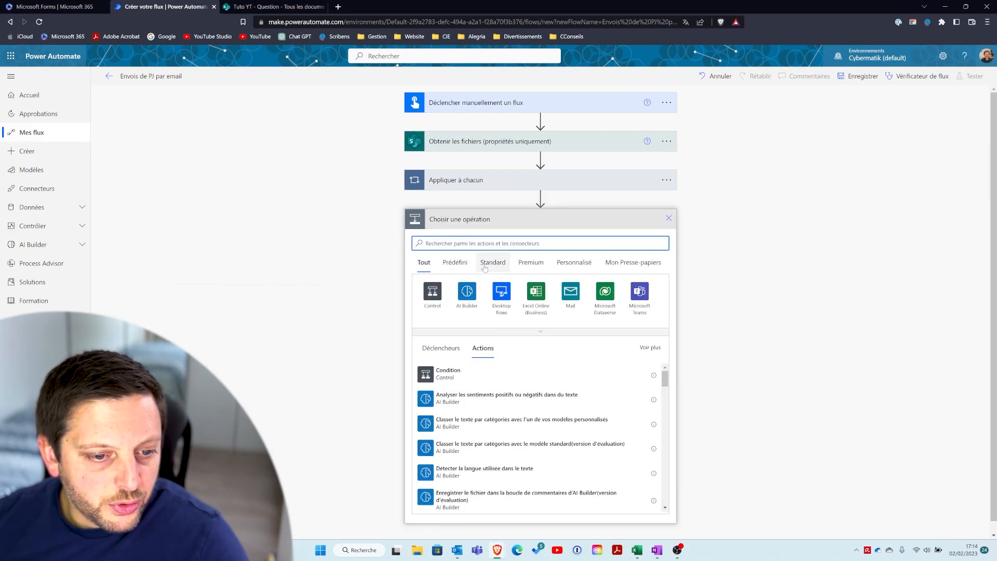
{"action": "type", "text": "outlook"}
{"action": "left_click", "coordinate": [443, 311]}
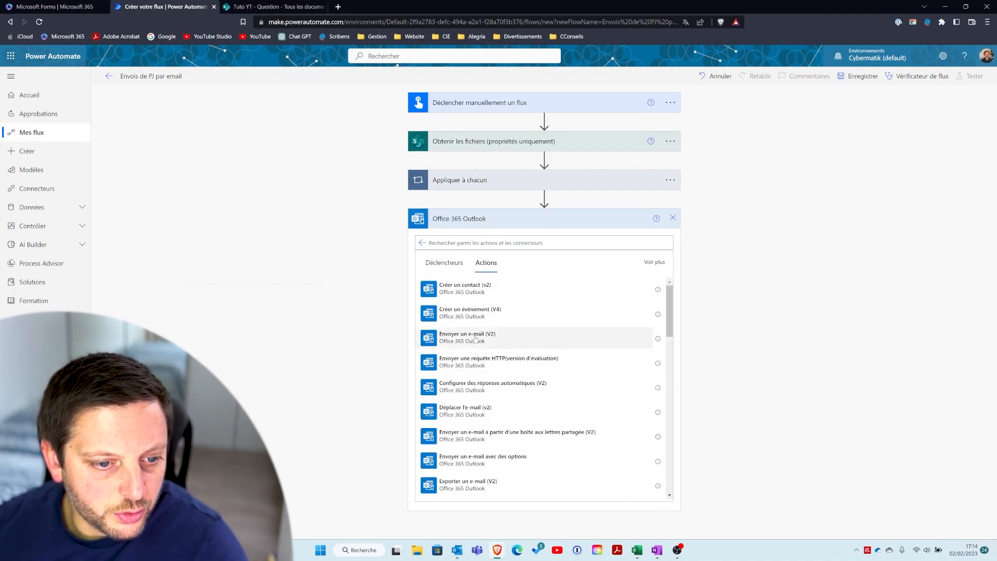
{"action": "left_click", "coordinate": [476, 338]}
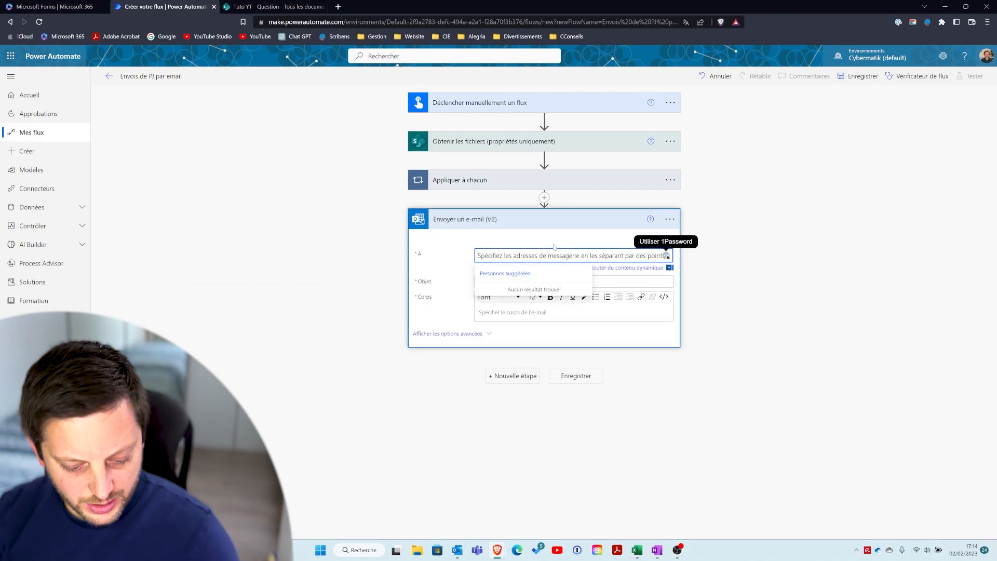
Fill in the email's recipient, the subject "Plusieurs pièces jointes" and the body "Elles osnt otutes là."
{"action": "type", "text": "dimitri"}
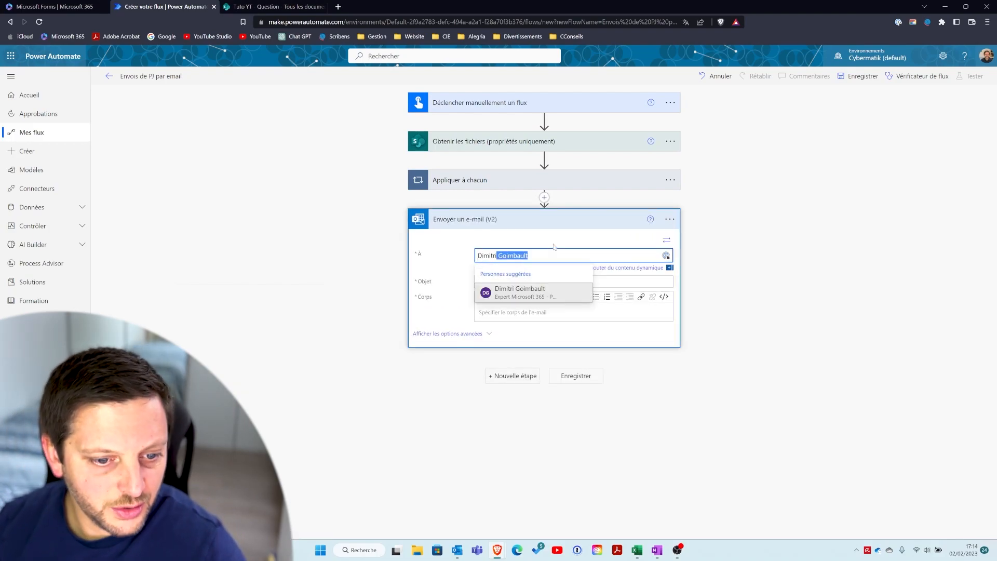
{"action": "left_click", "coordinate": [525, 288]}
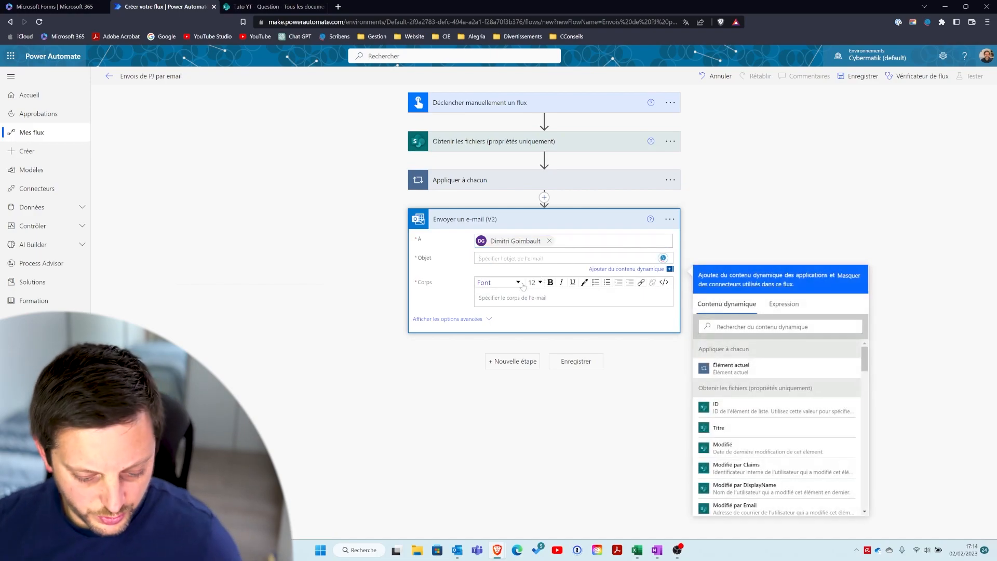
{"action": "type", "text": "Les PJ"}
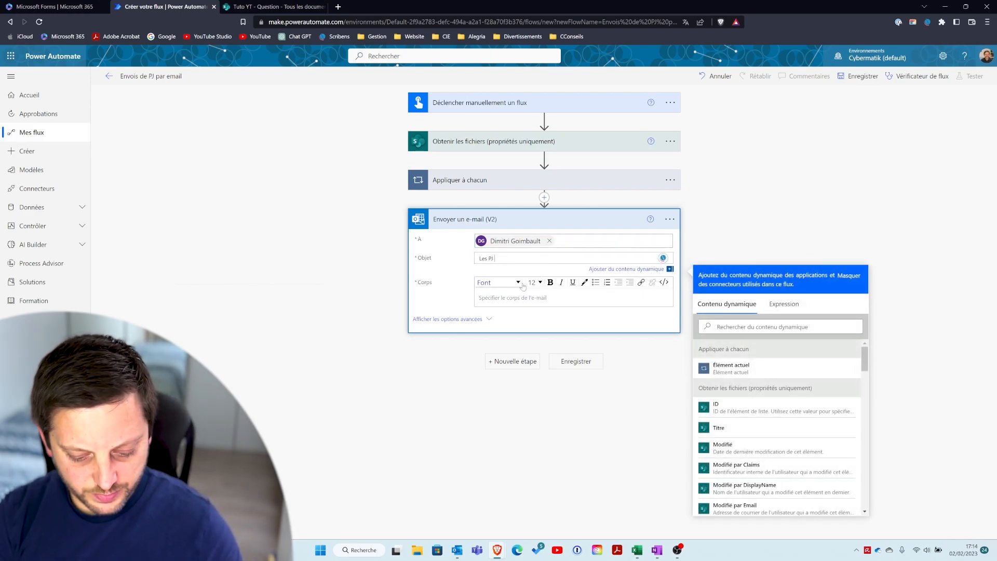
{"action": "key", "text": "BackSpace"}
{"action": "key", "text": "BackSpace"}
{"action": "type", "text": "PJ"}
{"action": "type", "text": "Plusieurs pièc"}
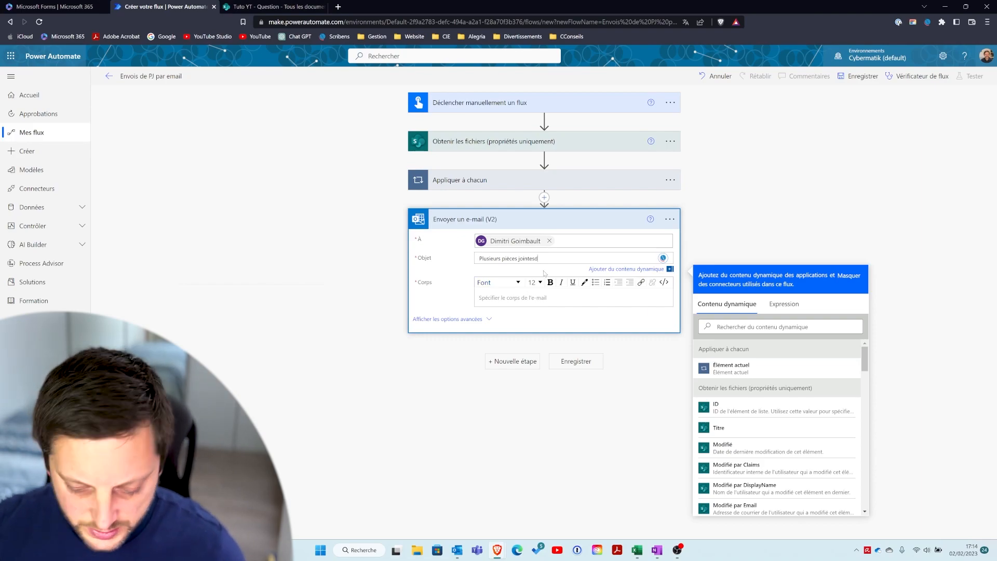
{"action": "left_click", "coordinate": [543, 300]}
{"action": "type", "text": "Elles osnt otutes là."}
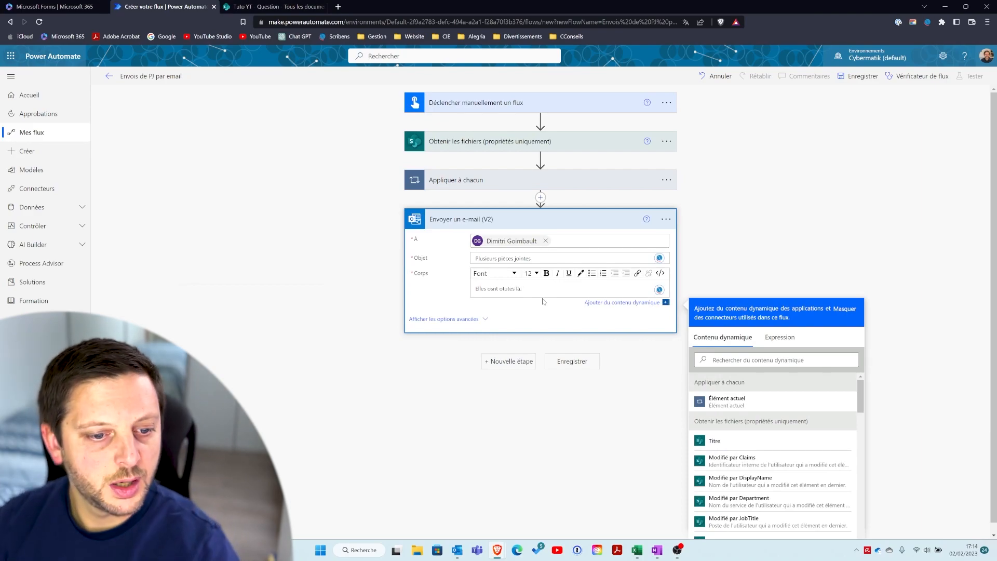
Show the email action's advanced options and switch its attachments from individual name and content entries to a single entire-array input
{"action": "left_click", "coordinate": [480, 319]}
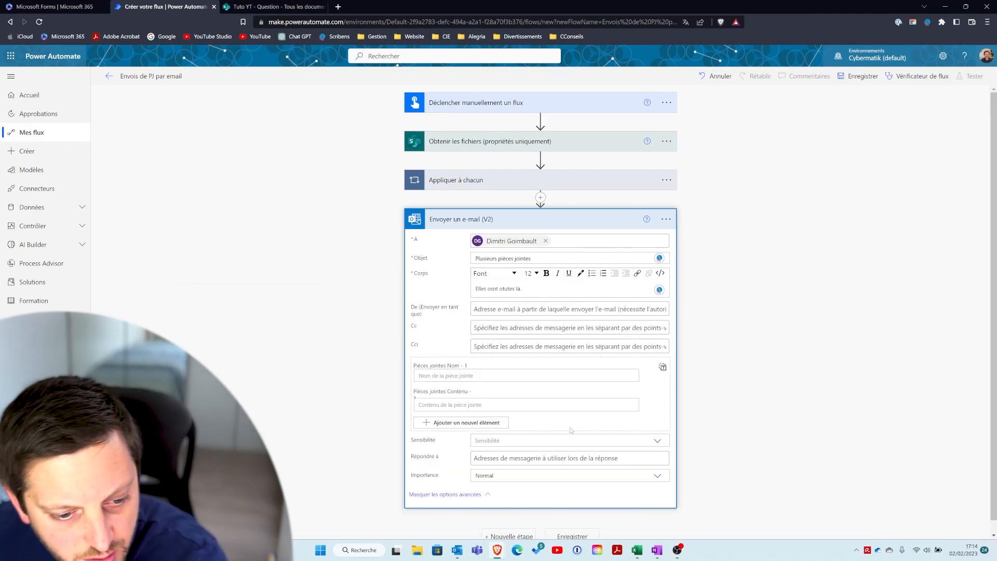
{"action": "scroll", "coordinate": [583, 419], "scroll_direction": "down", "scroll_amount": 1}
{"action": "left_click", "coordinate": [526, 363]}
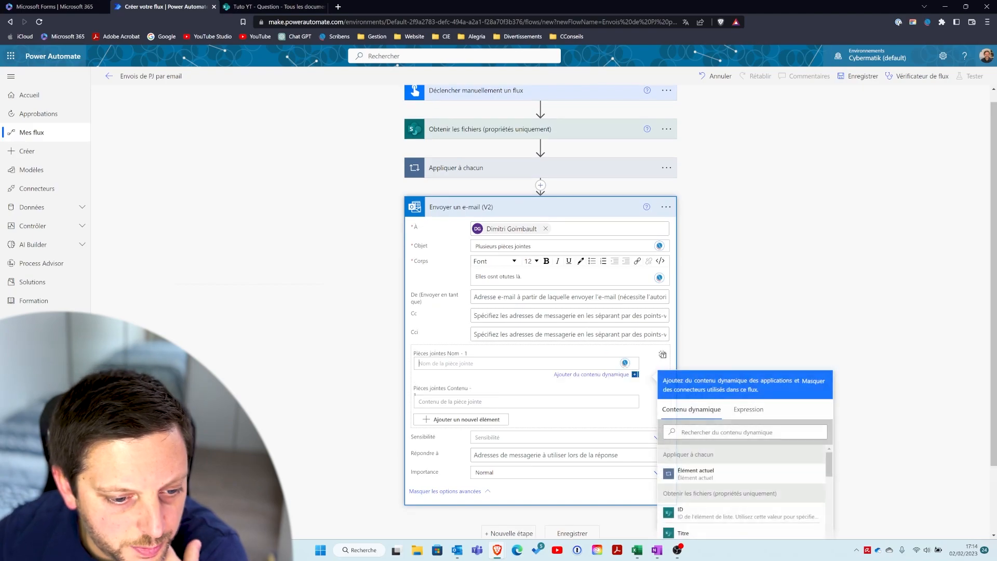
{"action": "left_click", "coordinate": [526, 398]}
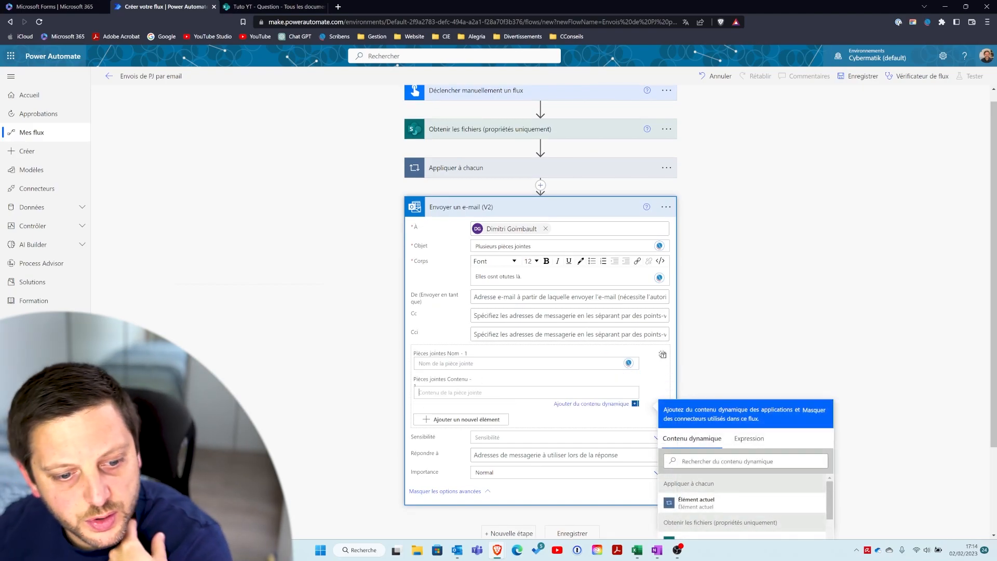
{"action": "left_click", "coordinate": [476, 364]}
{"action": "scroll", "coordinate": [492, 378], "scroll_direction": "down", "scroll_amount": 1}
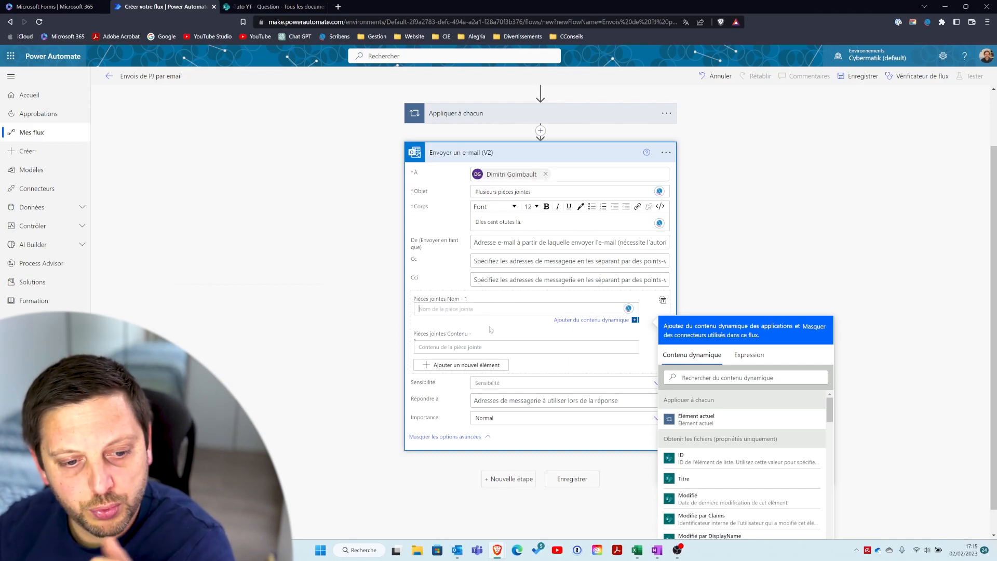
{"action": "left_click", "coordinate": [662, 302]}
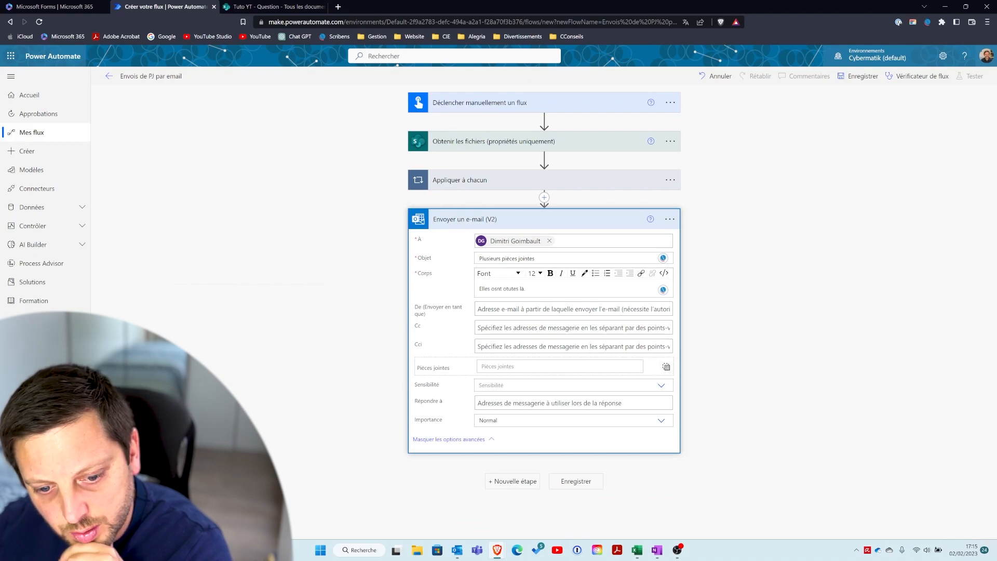
{"action": "left_click", "coordinate": [561, 366]}
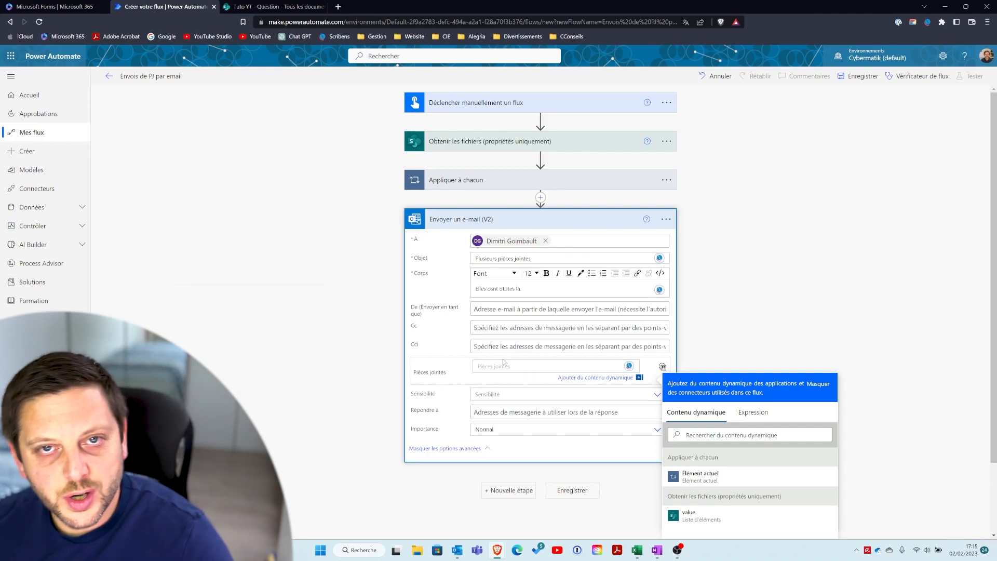
{"action": "left_click", "coordinate": [541, 159]}
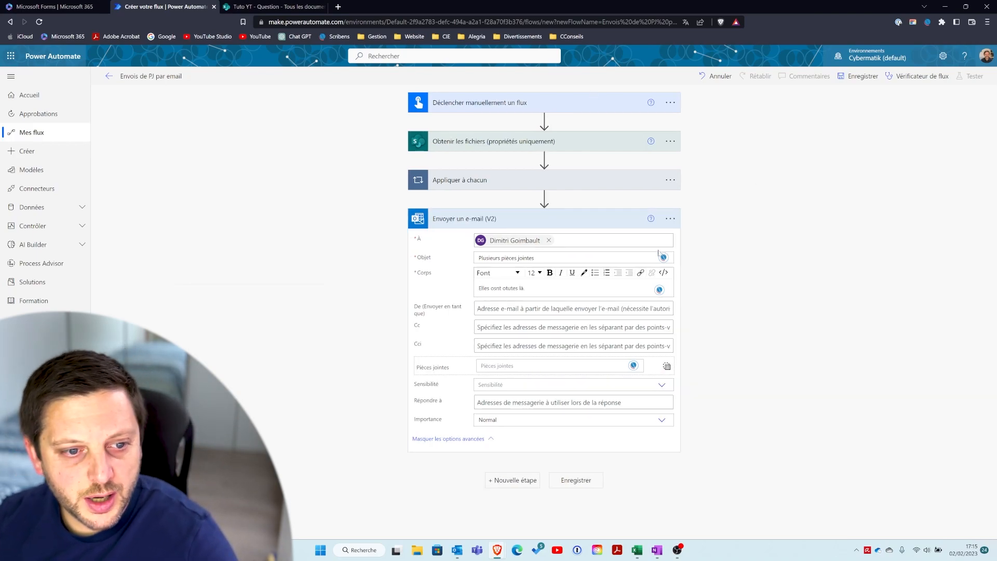
Insert the Variable action "Initialiser la variable" between the manual trigger and the file retrieval
{"action": "left_click", "coordinate": [545, 120]}
{"action": "left_click", "coordinate": [525, 134]}
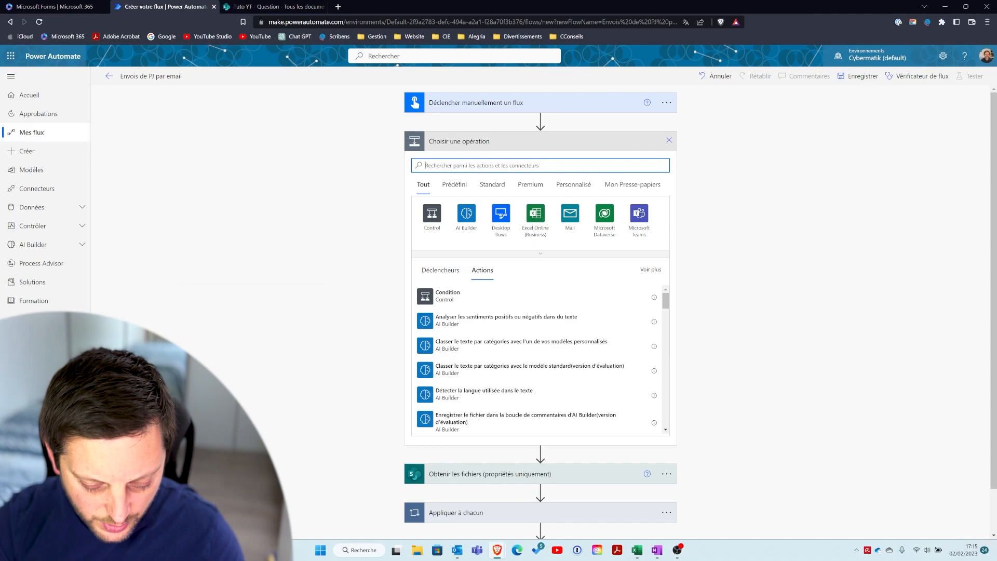
{"action": "type", "text": "variable"}
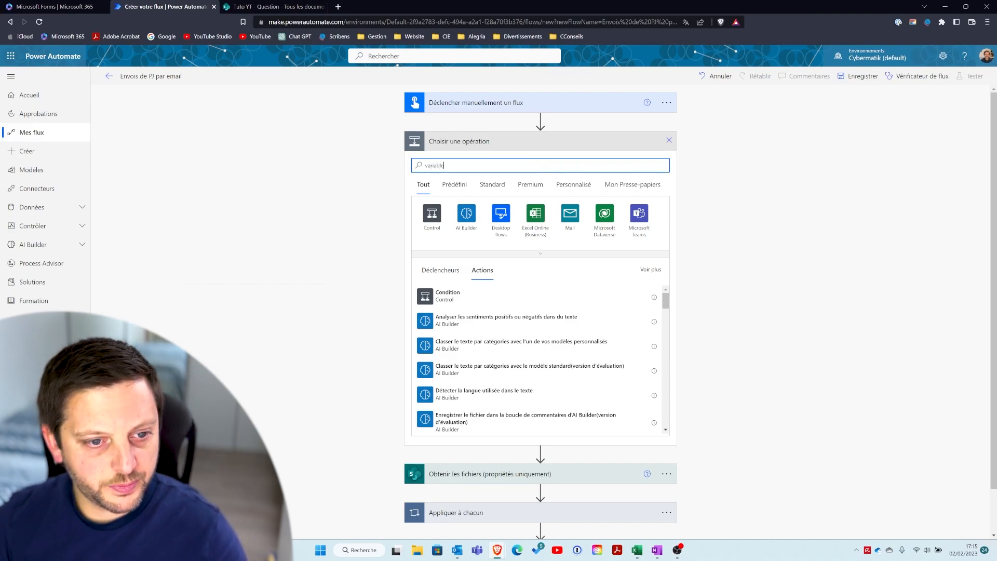
{"action": "left_click", "coordinate": [443, 221]}
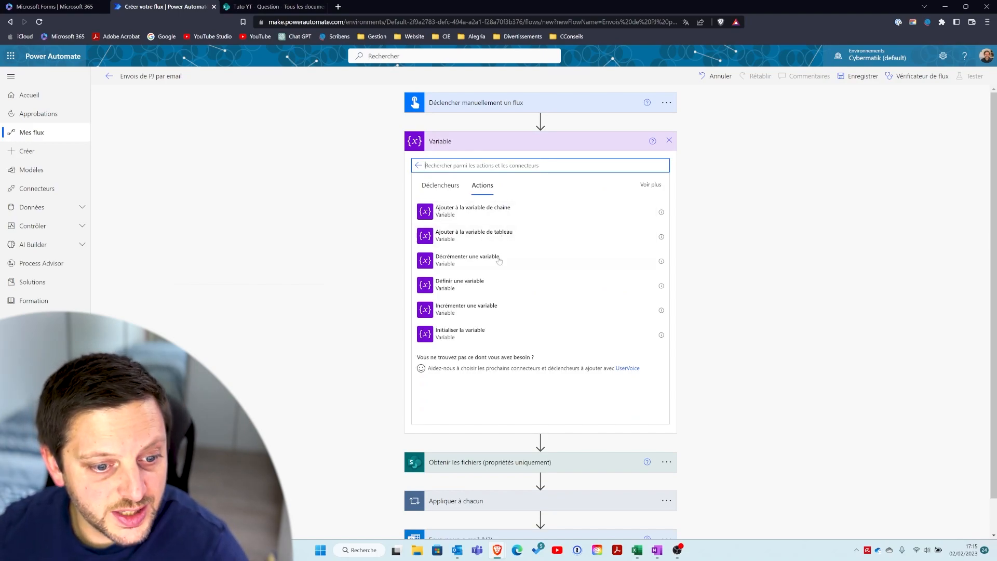
{"action": "left_click", "coordinate": [483, 336]}
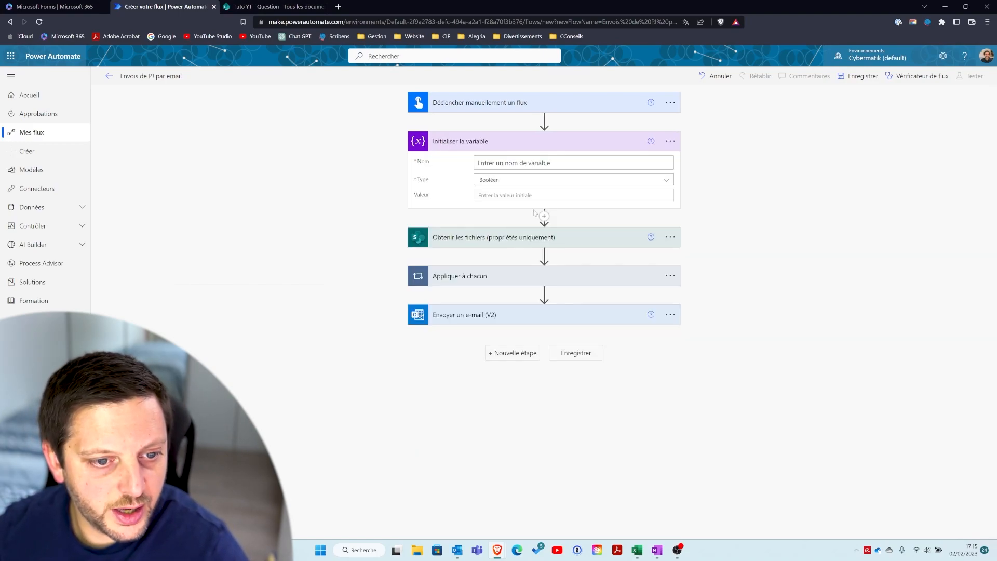
Name the initialised variable PJ and set its type to Tableau
{"action": "type", "text": "PJ"}
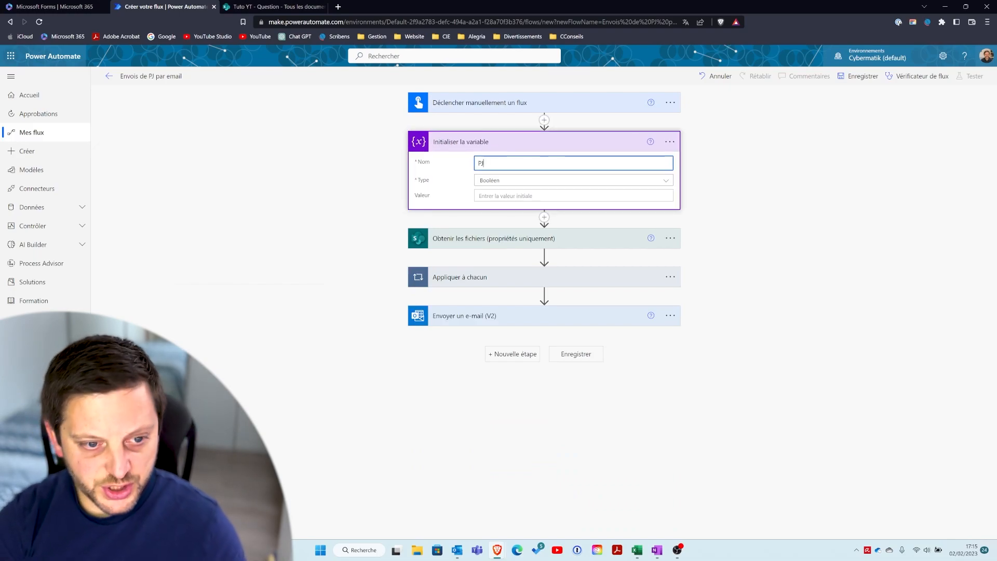
{"action": "left_click", "coordinate": [503, 182]}
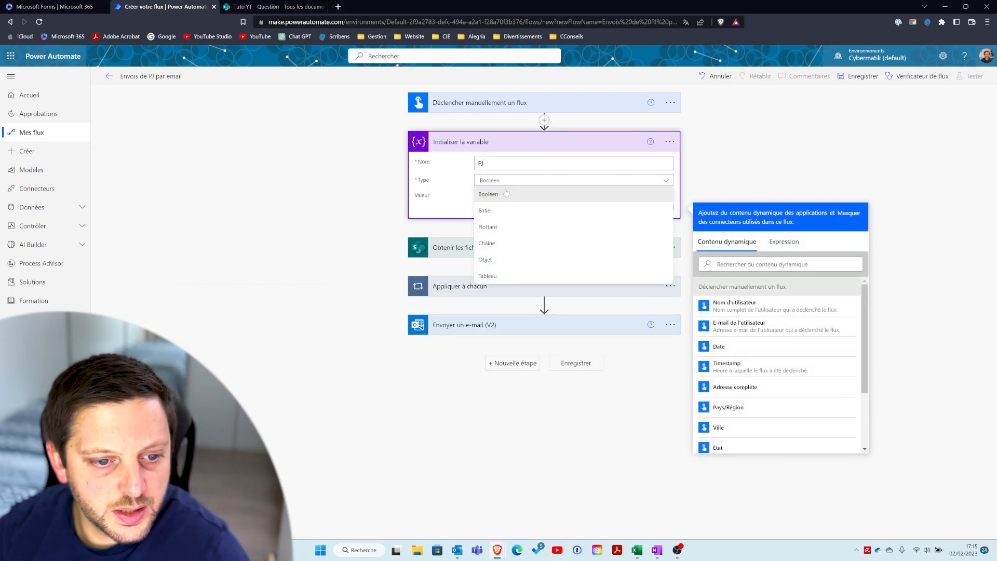
{"action": "left_click", "coordinate": [505, 243]}
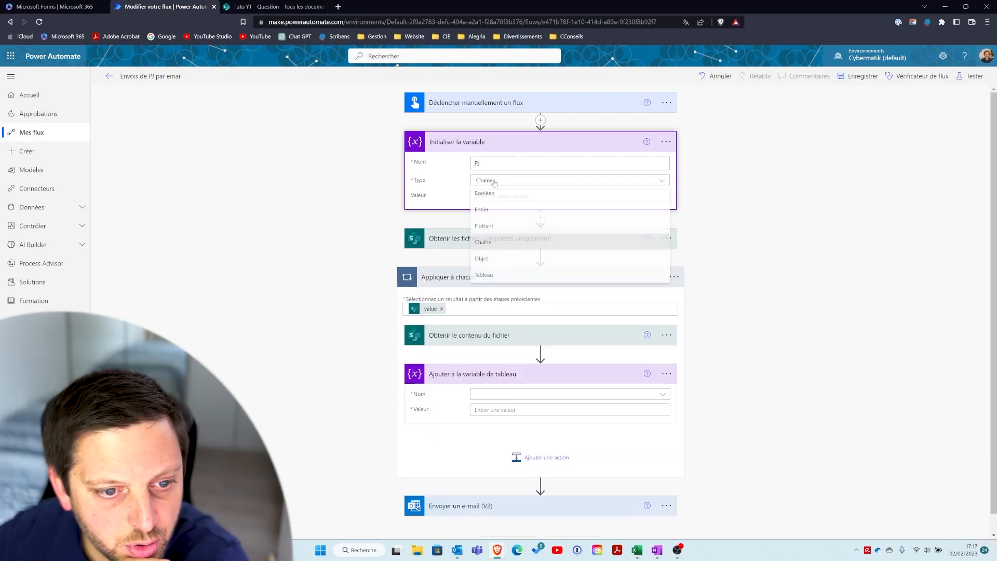
{"action": "left_click", "coordinate": [485, 276]}
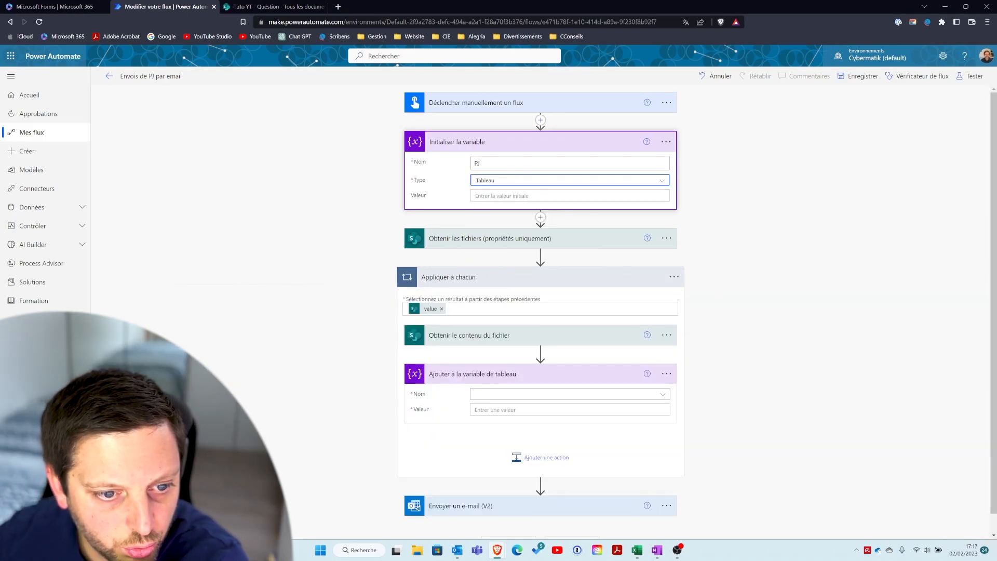
Select the PJ variable as the name in "Ajouter à la variable de tableau" and as the email's attachments
{"action": "left_click", "coordinate": [498, 395]}
{"action": "left_click", "coordinate": [496, 416]}
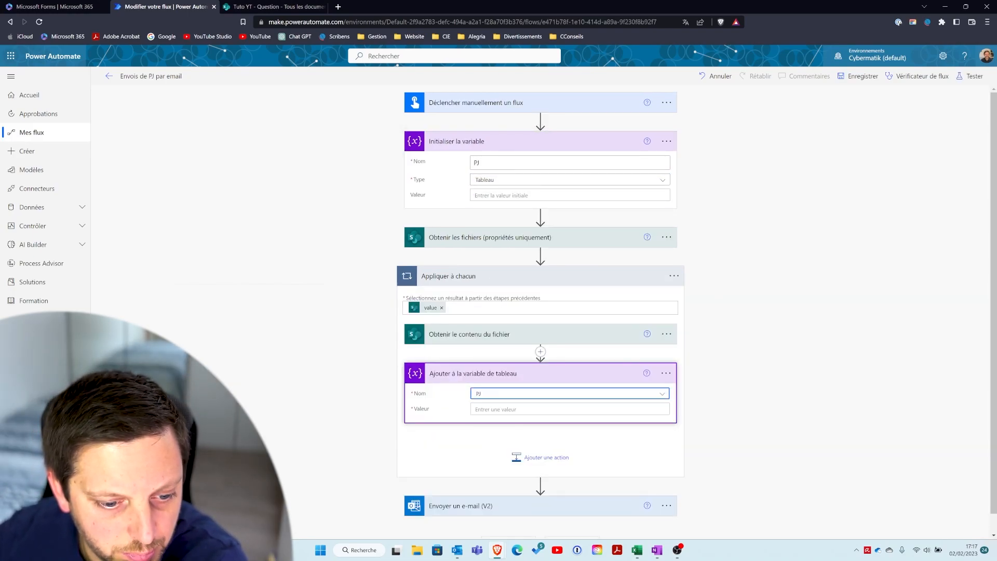
{"action": "left_click", "coordinate": [556, 409]}
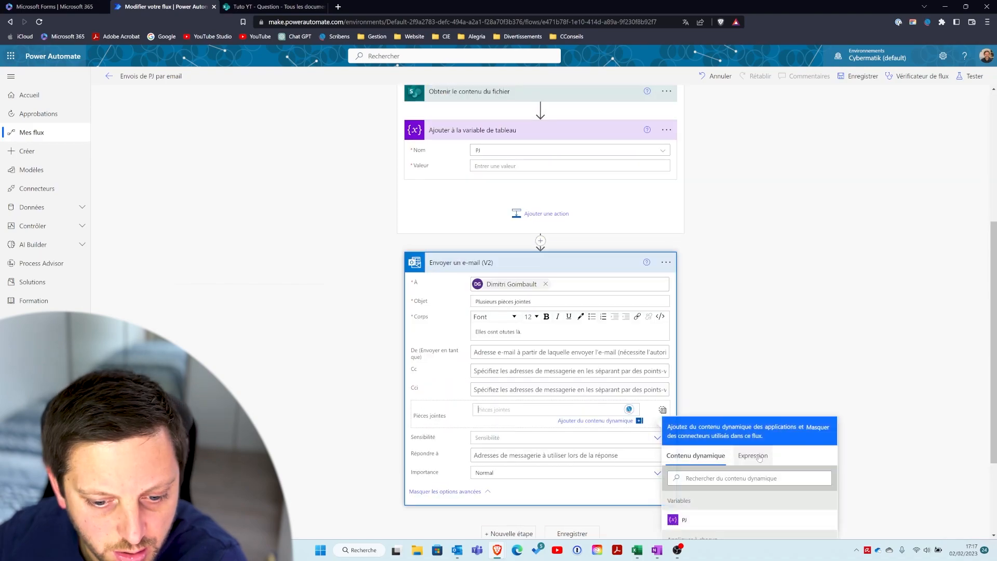
{"action": "scroll", "coordinate": [556, 409], "scroll_direction": "down", "scroll_amount": 2}
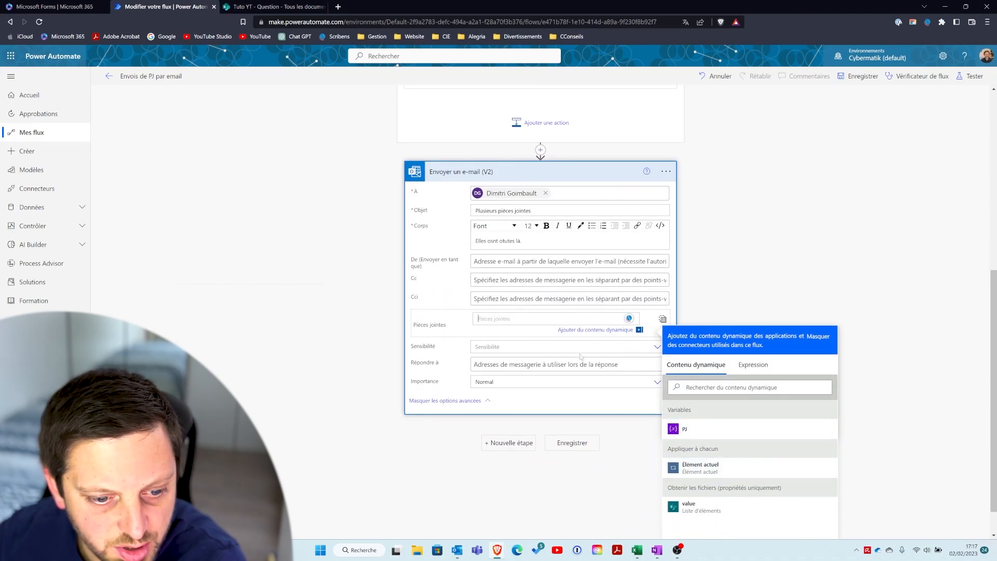
{"action": "left_click", "coordinate": [678, 429]}
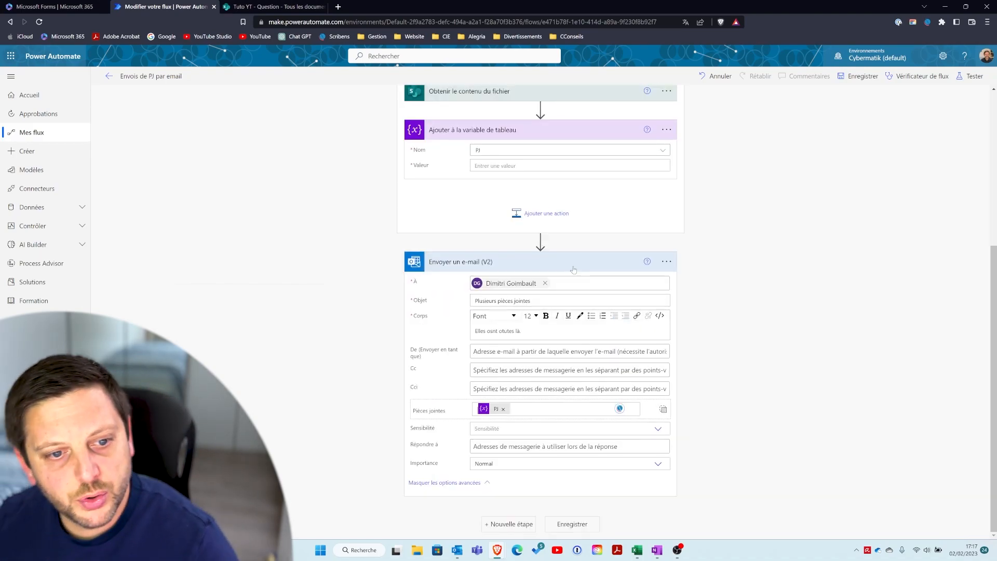
Begin the value of "Ajouter à la variable de tableau" with an opening brace and, on a new line, "Name":"
{"action": "scroll", "coordinate": [574, 270], "scroll_direction": "up", "scroll_amount": 2}
{"action": "left_click", "coordinate": [507, 257]}
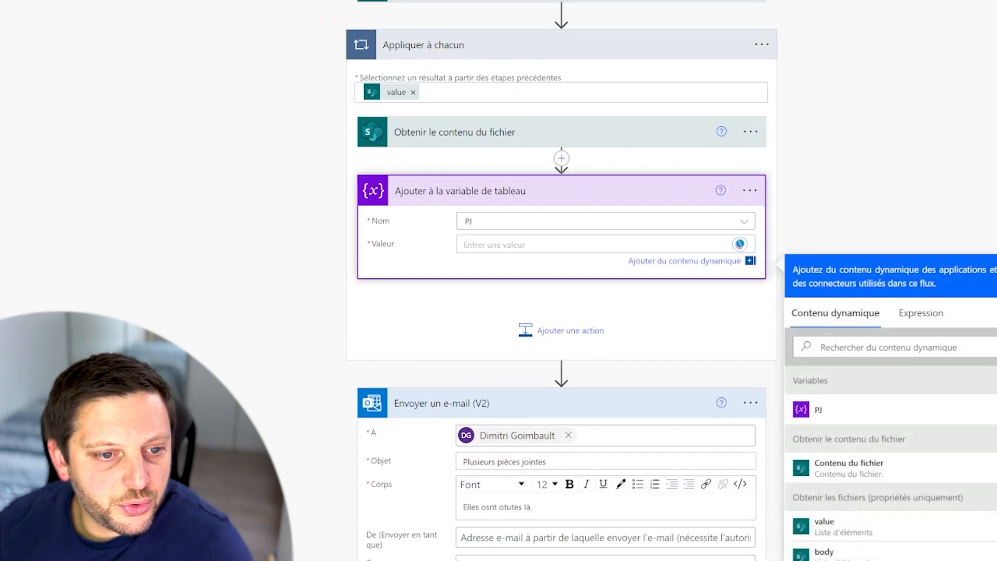
{"action": "left_click", "coordinate": [484, 139]}
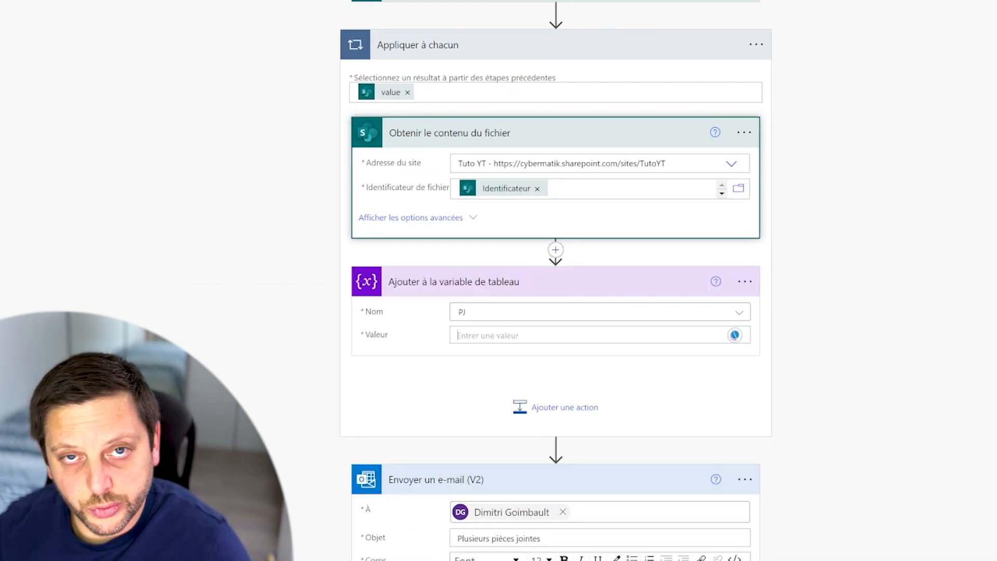
{"action": "left_click", "coordinate": [524, 335]}
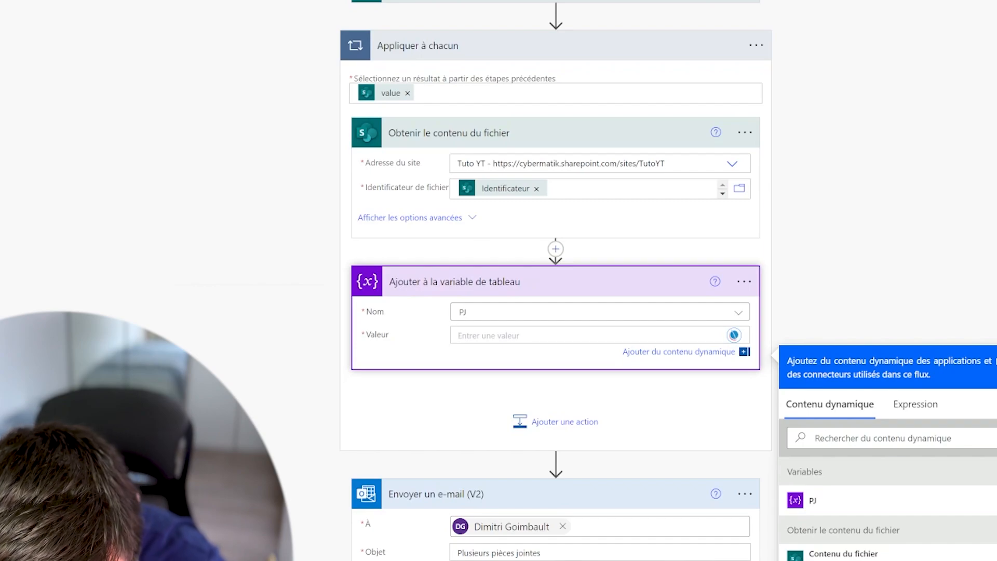
{"action": "type", "text": "{"}
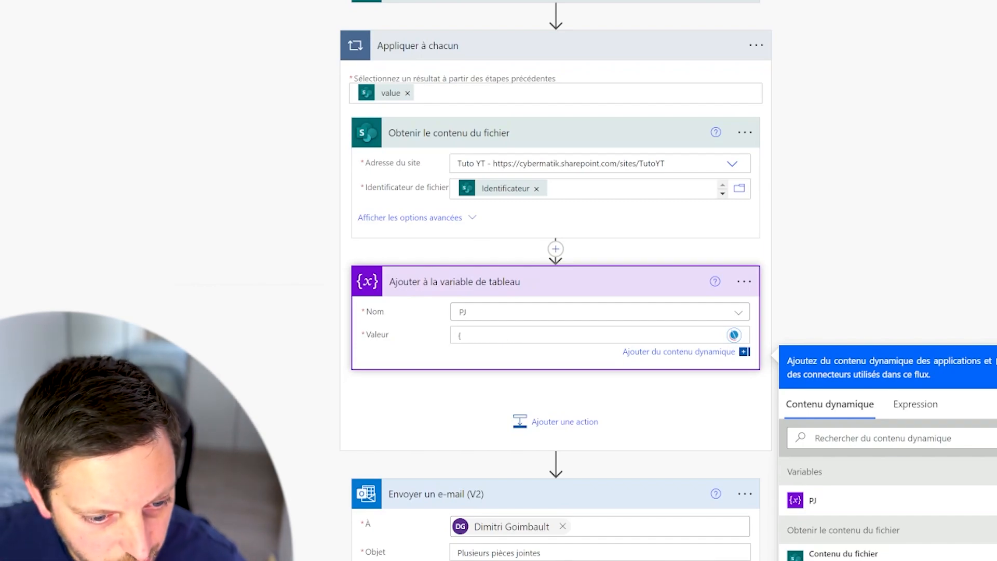
{"action": "key", "text": "Return"}
{"action": "type", "text": "\""}
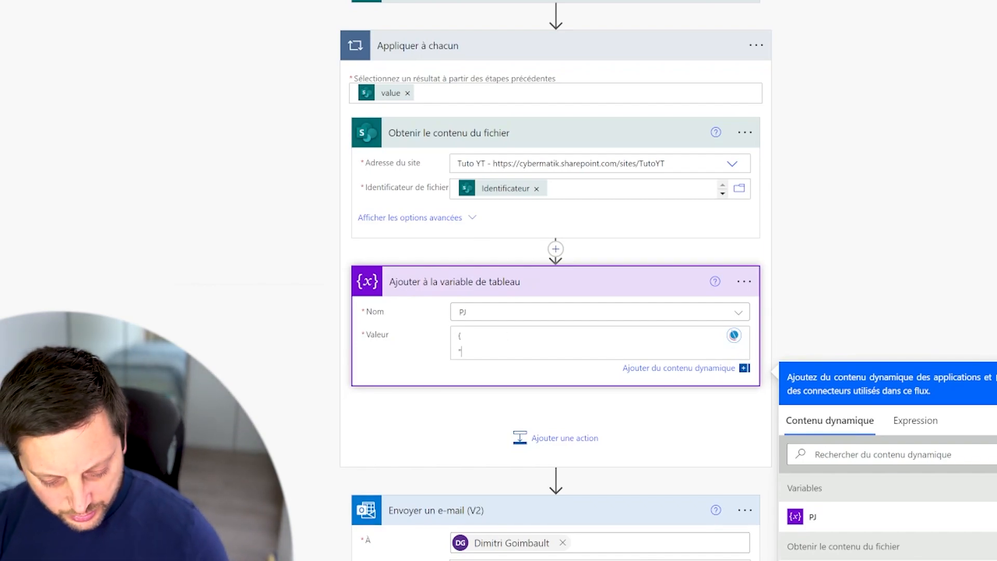
{"action": "type", "text": "Name"}
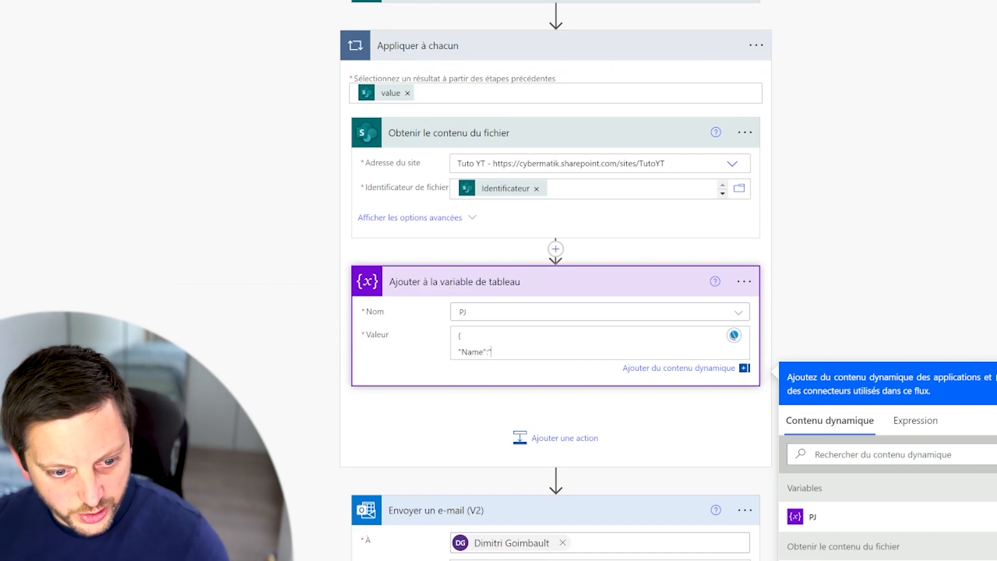
{"action": "type", "text": "\":\""}
Insert the dynamic content "Nom de fichier avec l'extension" after the Name key, followed by a closing quote, a comma and a new line
{"action": "scroll", "coordinate": [888, 519], "scroll_direction": "down", "scroll_amount": 10}
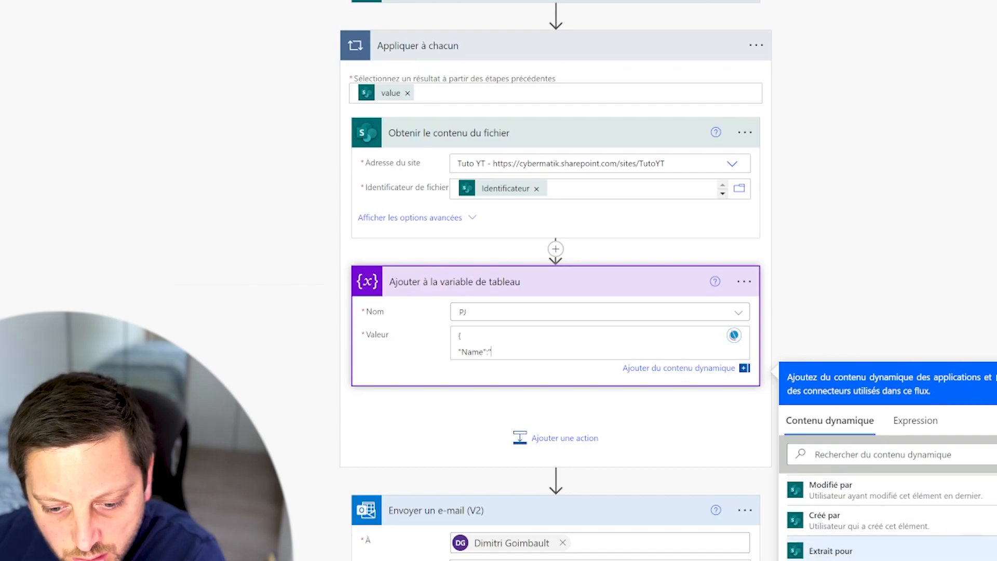
{"action": "scroll", "coordinate": [951, 503], "scroll_direction": "down", "scroll_amount": 8}
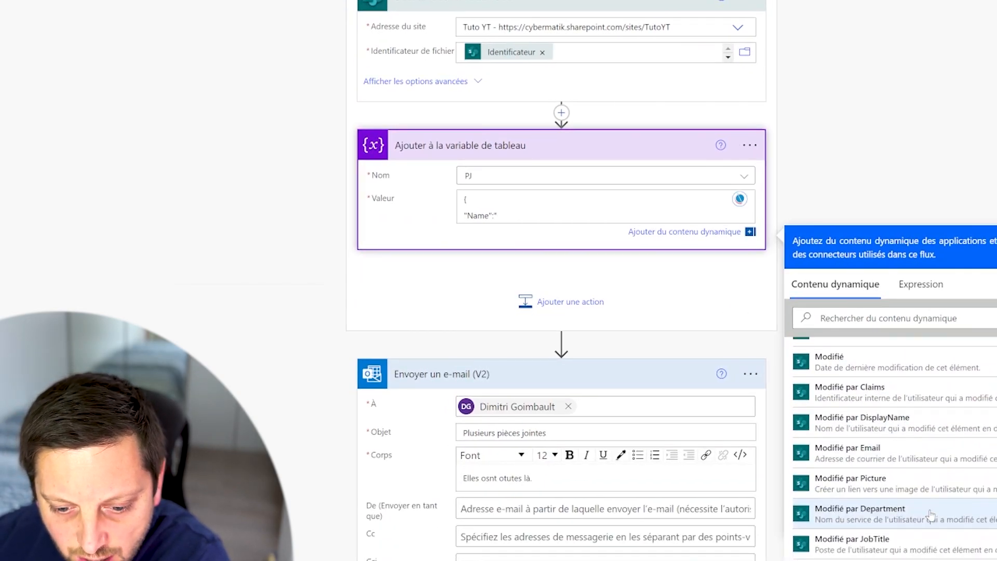
{"action": "scroll", "coordinate": [951, 504], "scroll_direction": "down", "scroll_amount": 10}
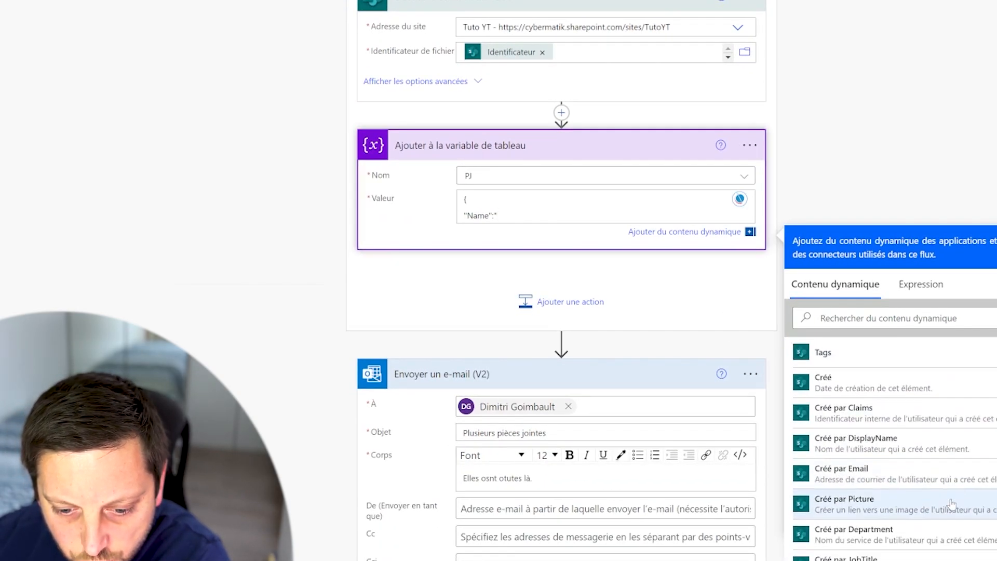
{"action": "scroll", "coordinate": [951, 503], "scroll_direction": "down", "scroll_amount": 1}
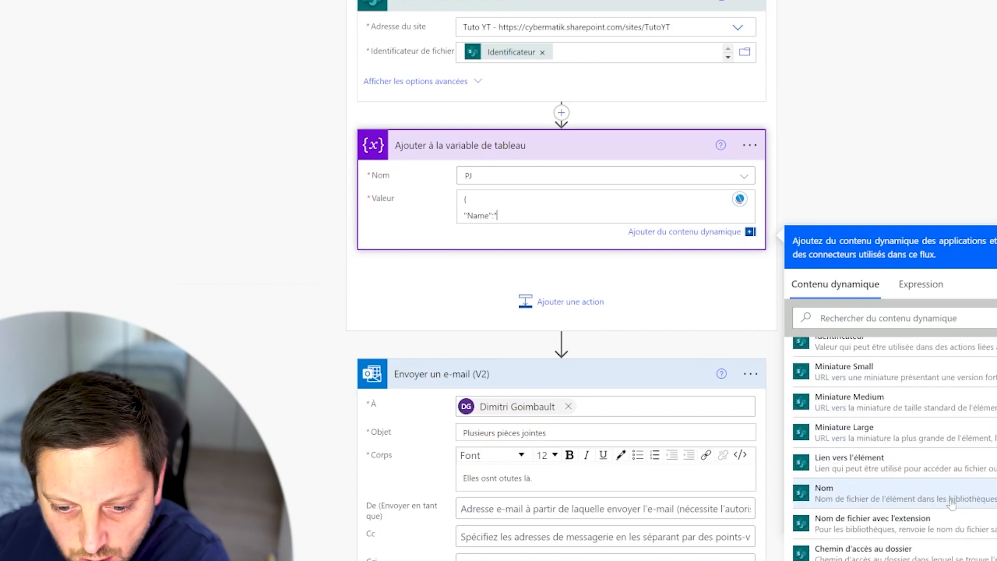
{"action": "left_click", "coordinate": [872, 524]}
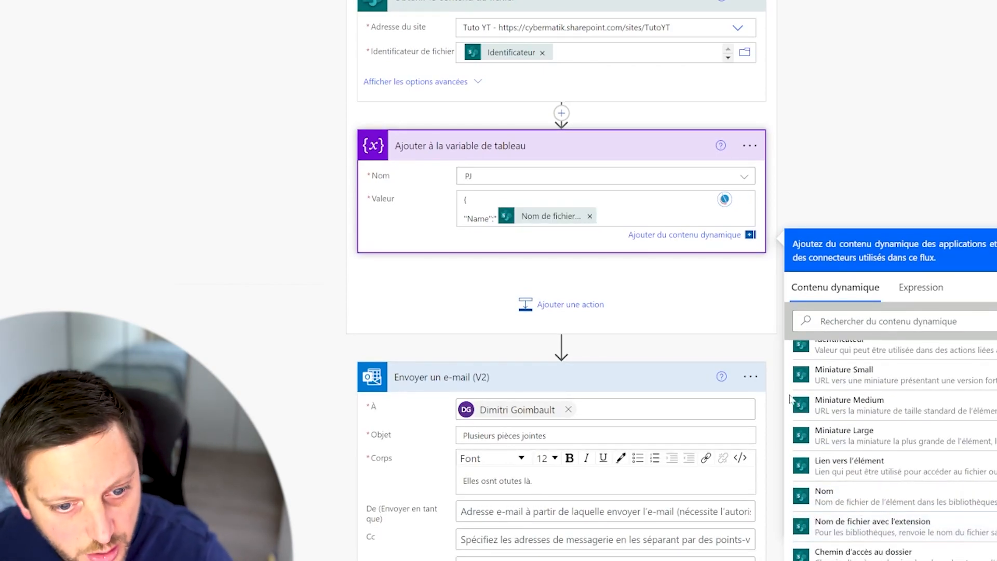
{"action": "type", "text": ","}
{"action": "key", "text": "Return"}
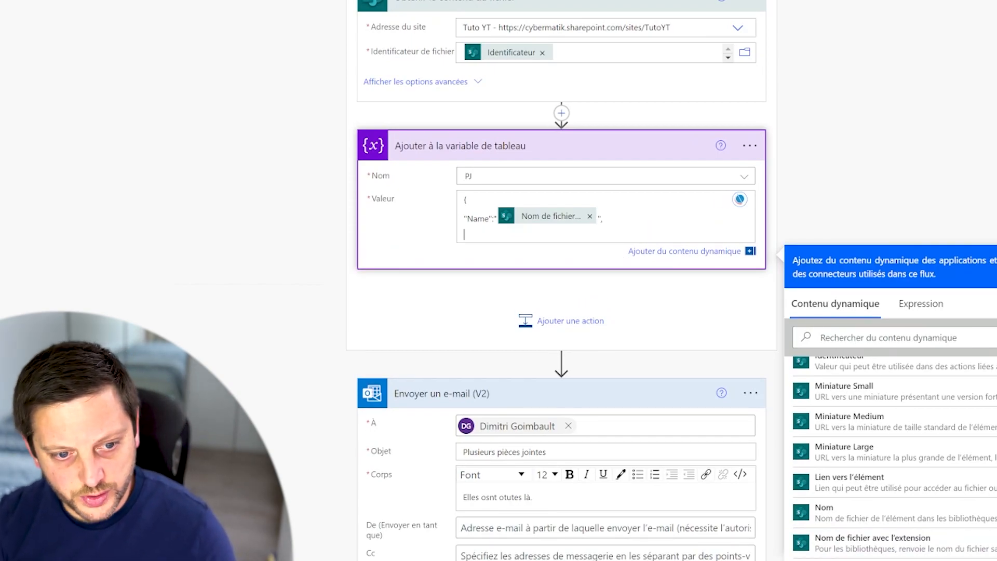
Complete the array value with the key "ContentBytes":, the dynamic content "Contenu du fichier" and a closing brace on a new line
{"action": "type", "text": "\"Content"}
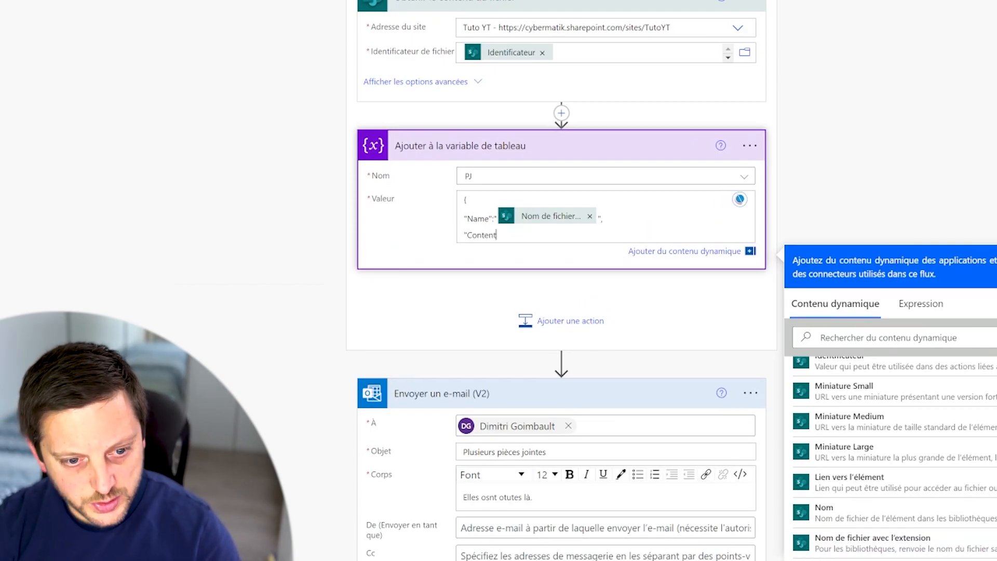
{"action": "type", "text": "Bytes\":"}
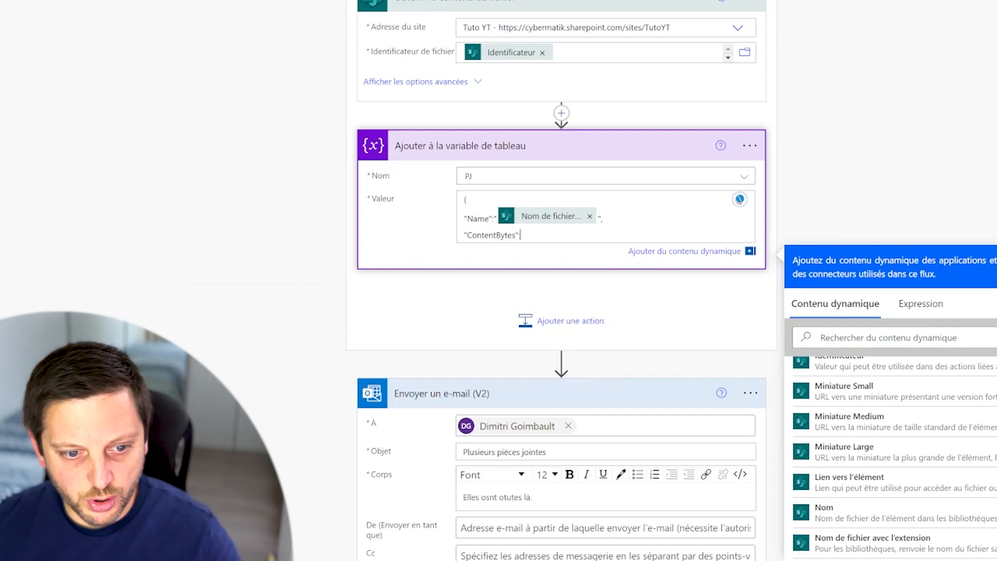
{"action": "scroll", "coordinate": [879, 472], "scroll_direction": "up", "scroll_amount": 10}
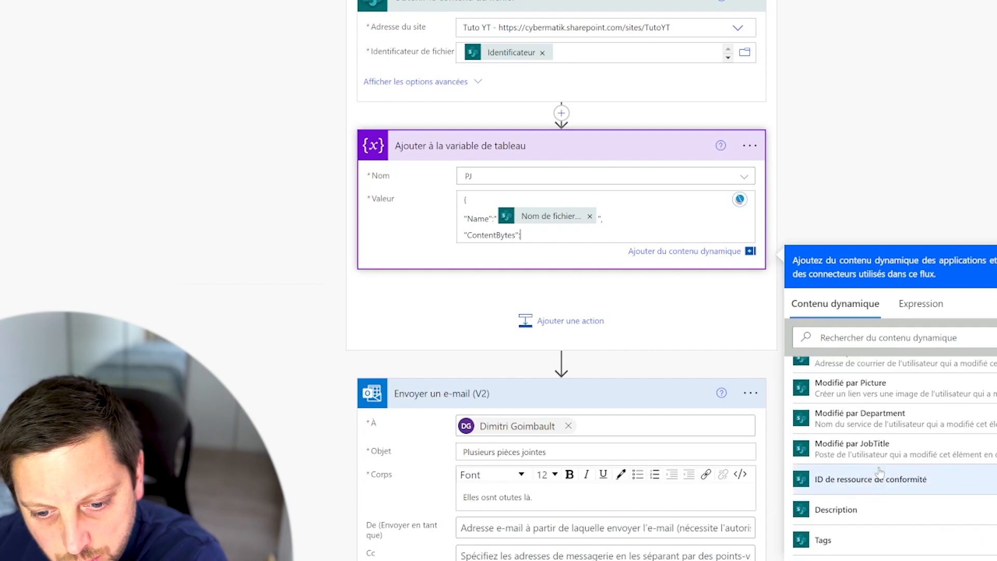
{"action": "scroll", "coordinate": [882, 363], "scroll_direction": "up", "scroll_amount": 5}
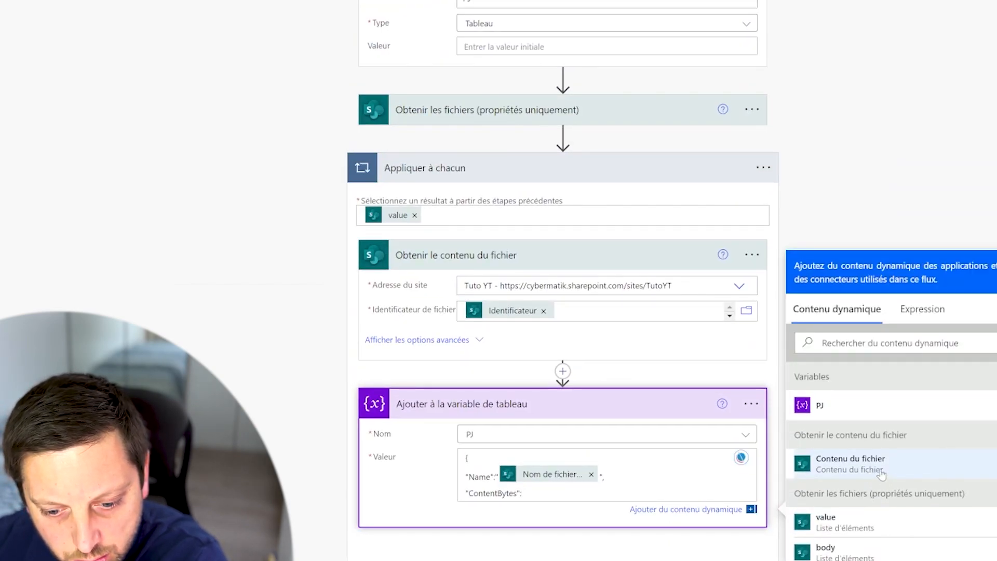
{"action": "left_click", "coordinate": [877, 470]}
{"action": "key", "text": "Return"}
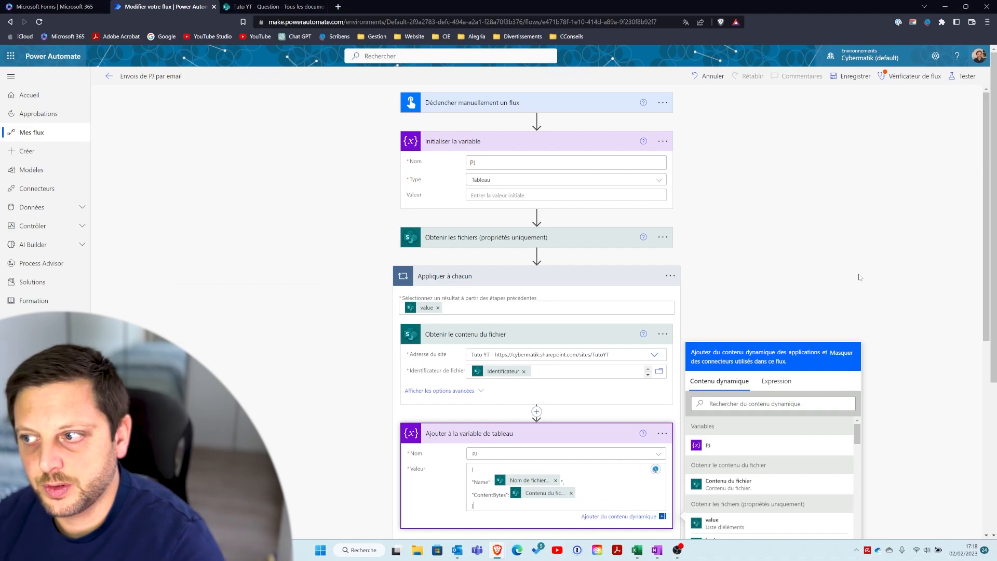
{"action": "left_click", "coordinate": [857, 280]}
Save the flow and run it as a manual test with the SharePoint and Office 365 Outlook connections
{"action": "scroll", "coordinate": [692, 348], "scroll_direction": "down", "scroll_amount": 3}
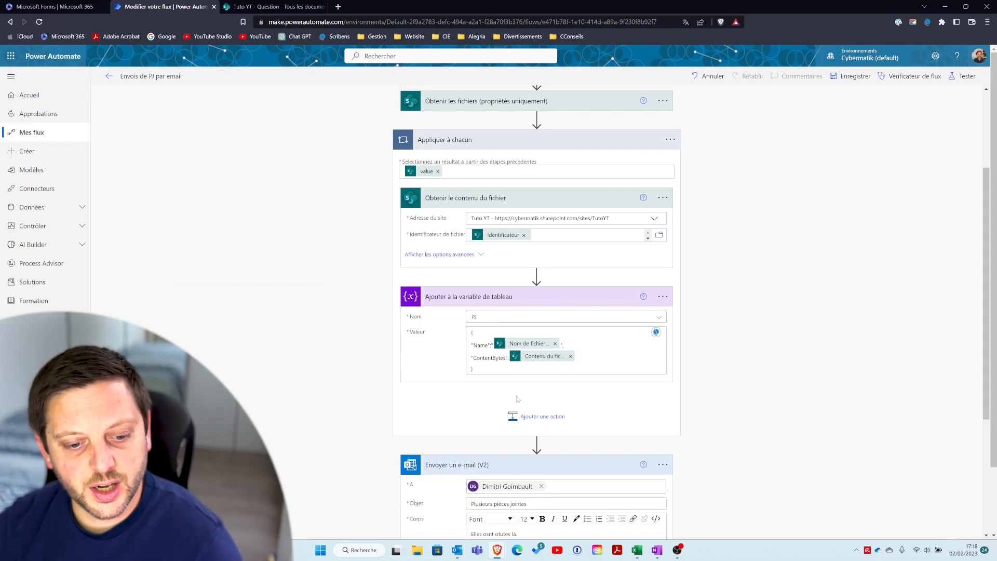
{"action": "scroll", "coordinate": [517, 398], "scroll_direction": "down", "scroll_amount": 4}
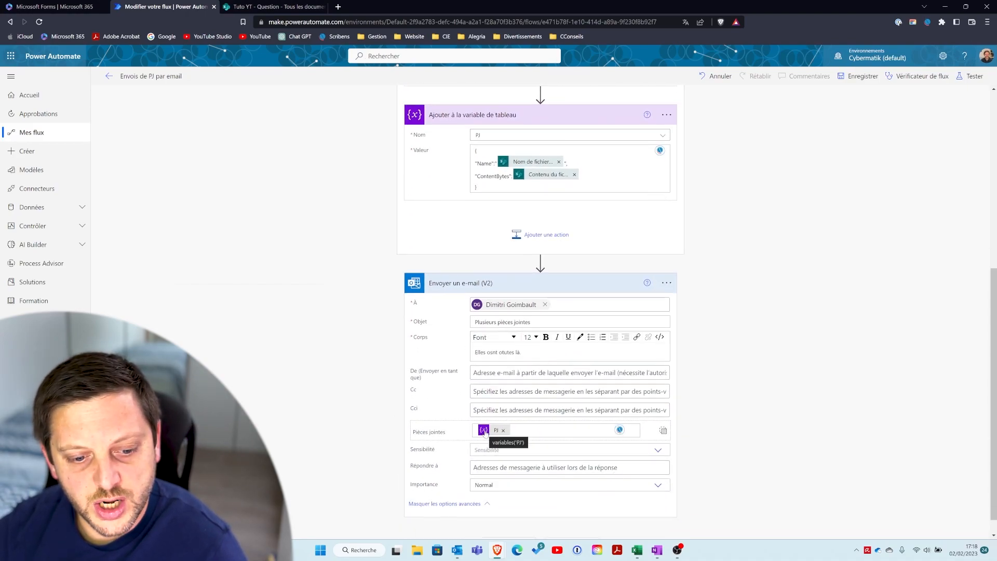
{"action": "scroll", "coordinate": [801, 257], "scroll_direction": "up", "scroll_amount": 7}
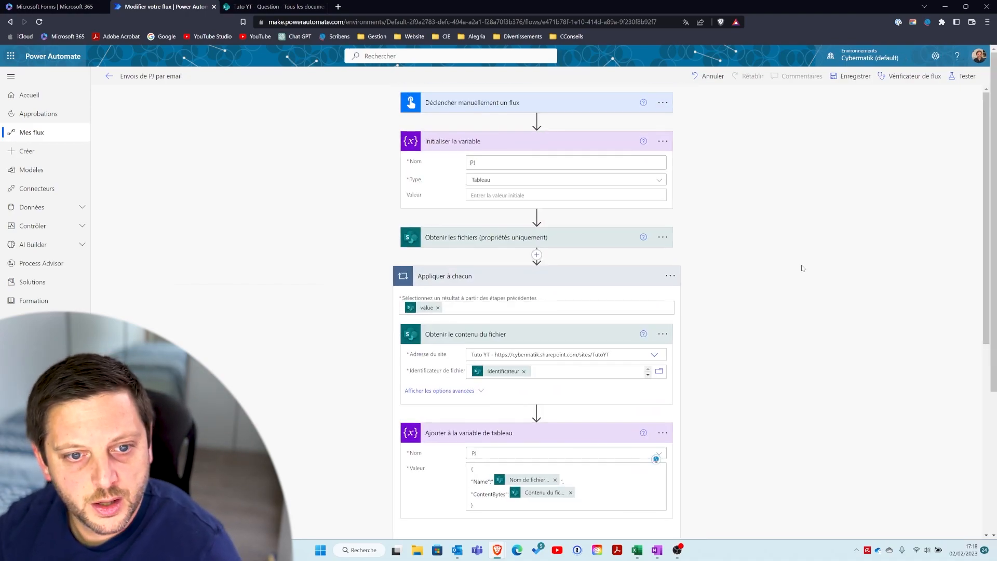
{"action": "left_click", "coordinate": [961, 78]}
{"action": "left_click", "coordinate": [865, 111]}
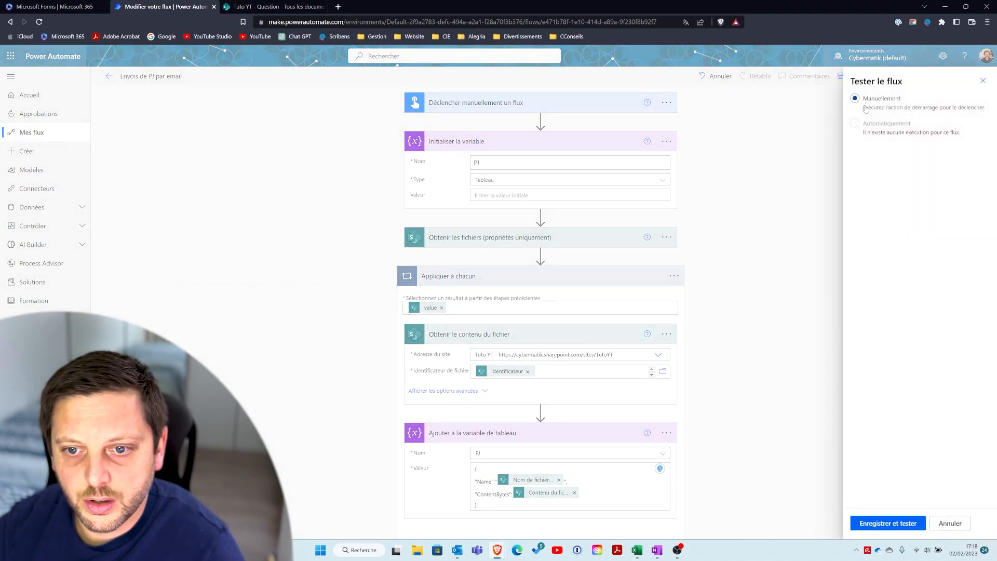
{"action": "left_click", "coordinate": [896, 522]}
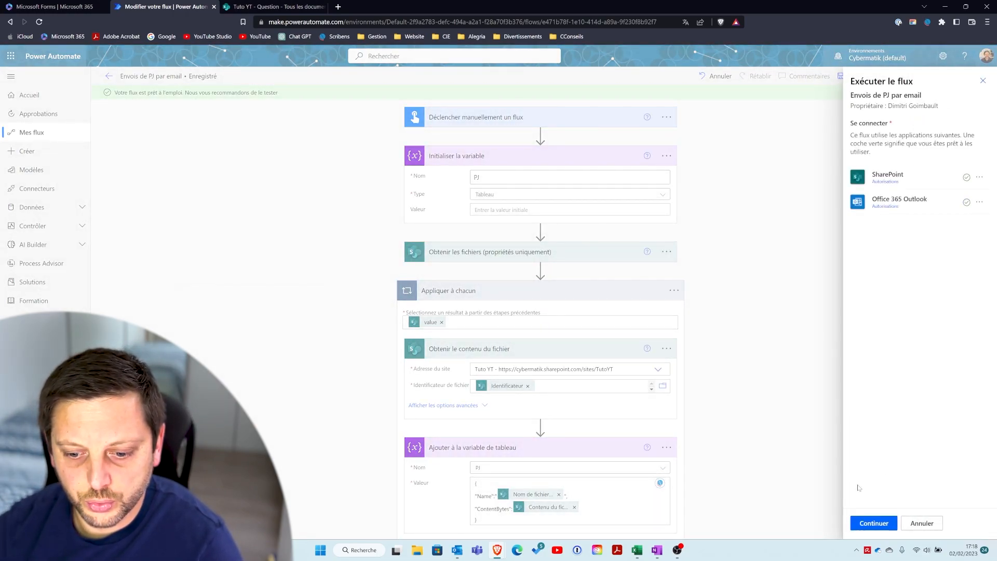
{"action": "left_click", "coordinate": [873, 524]}
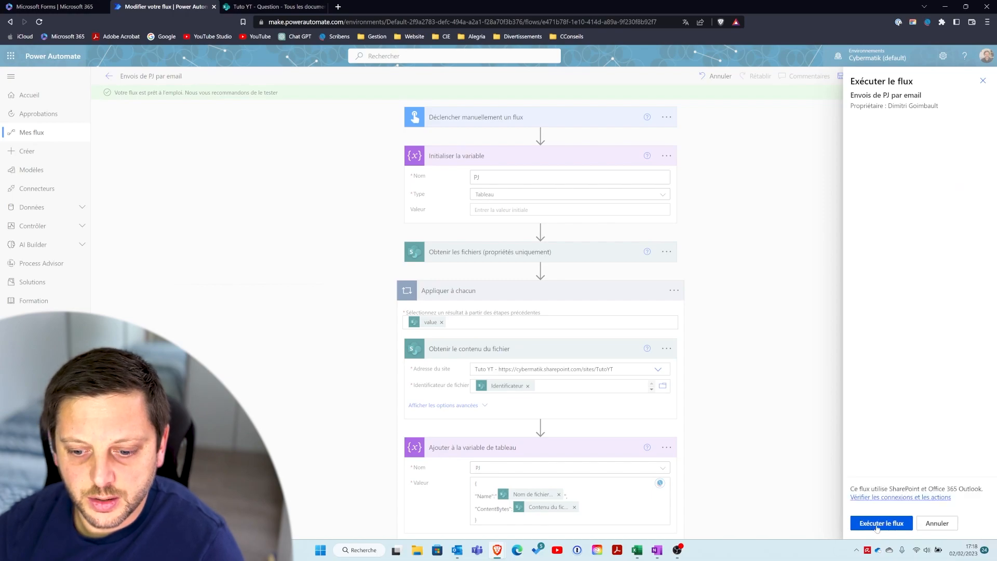
{"action": "left_click", "coordinate": [881, 524]}
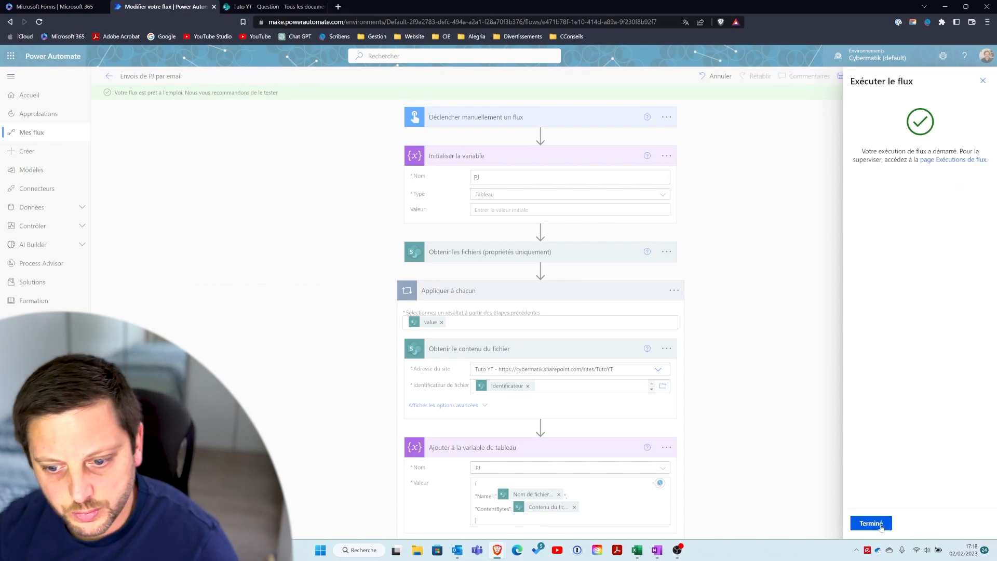
{"action": "left_click", "coordinate": [881, 525]}
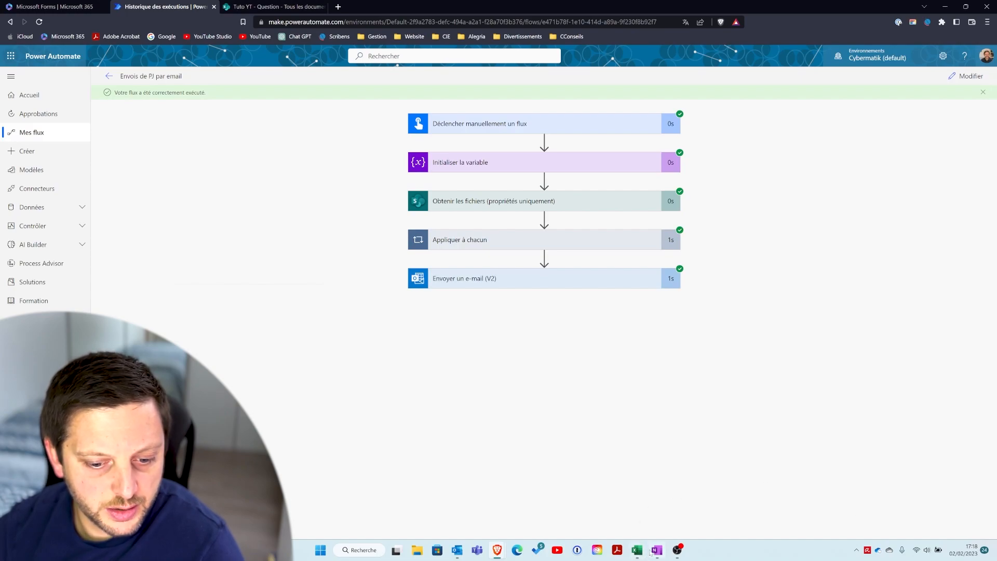
Switch to Outlook and display the received email "Plusieurs pièces jointes" in the inbox
{"action": "left_click", "coordinate": [457, 550]}
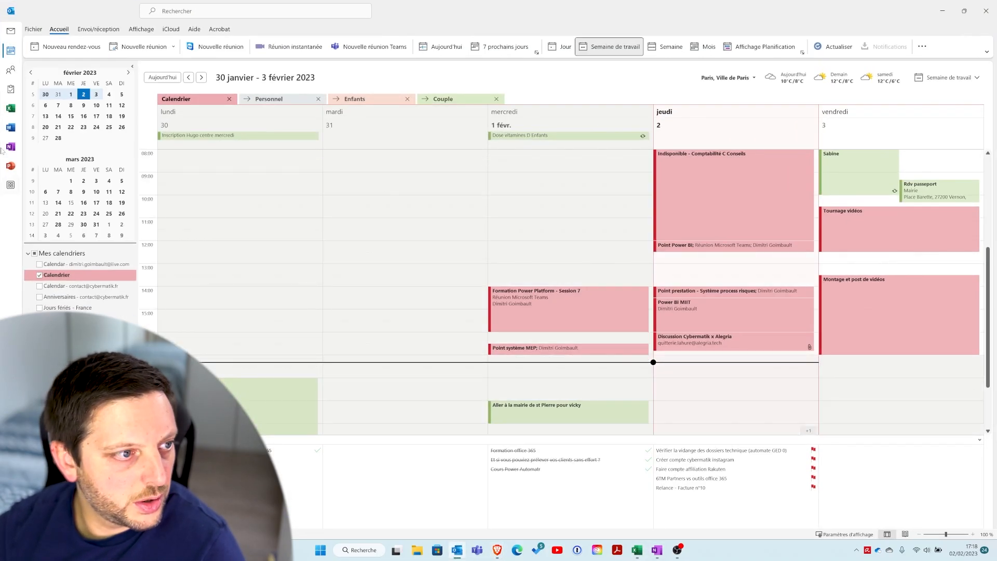
{"action": "left_click", "coordinate": [13, 32]}
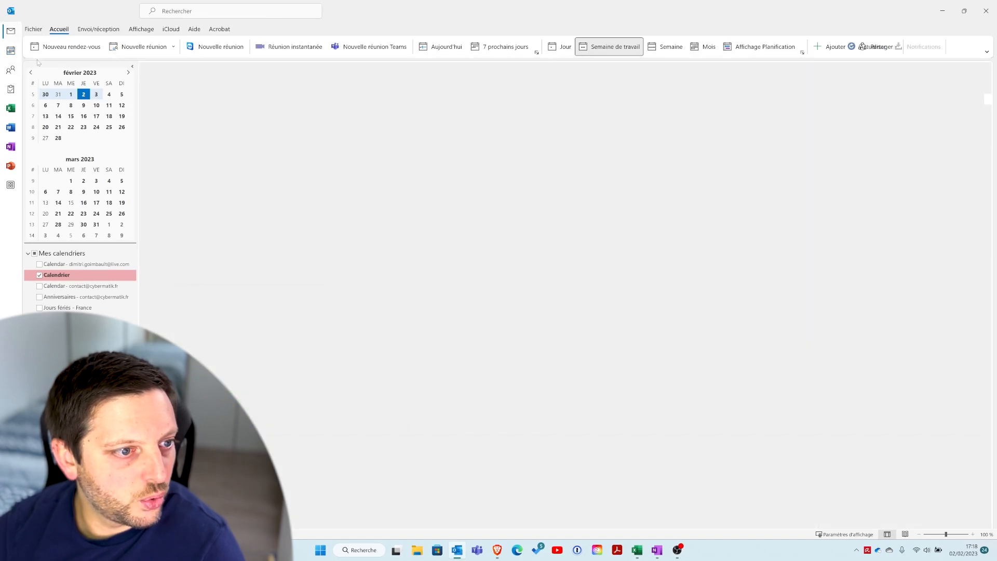
{"action": "left_click", "coordinate": [198, 109]}
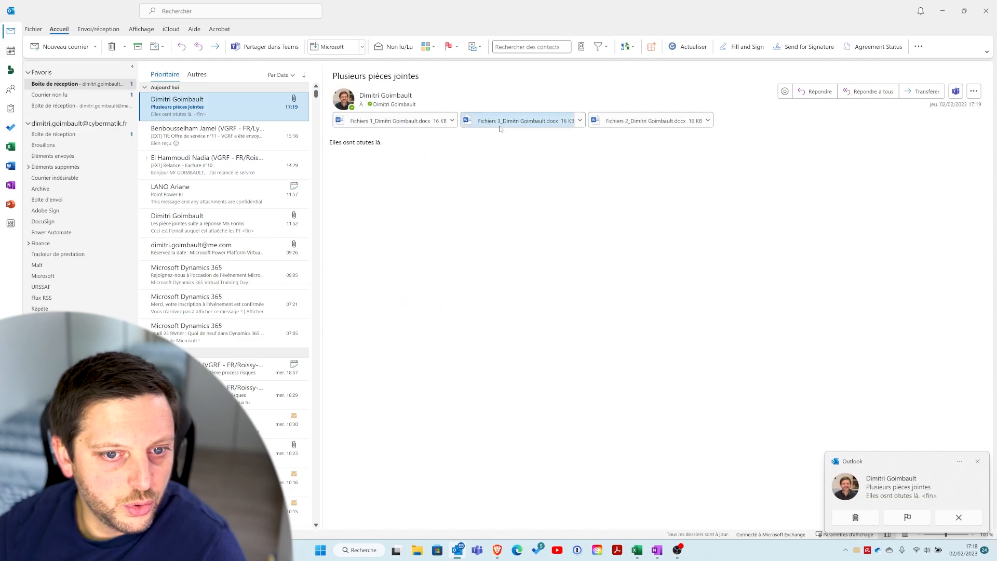
Open the email's three Word attachments, Fichiers 1, Fichiers 3 and Fichiers 2, one by one to check their content, closing each
{"action": "left_click", "coordinate": [453, 120]}
{"action": "left_click", "coordinate": [374, 149]}
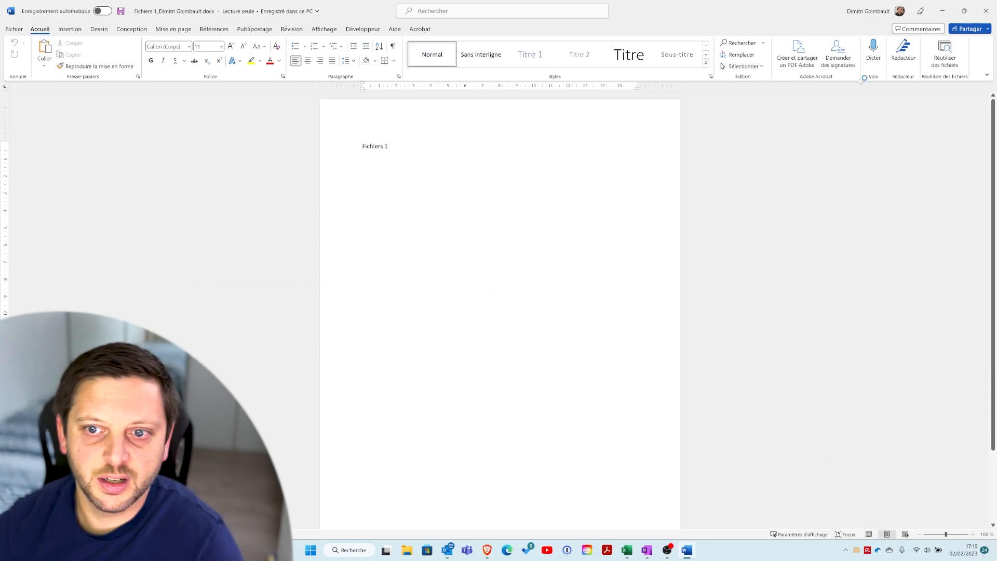
{"action": "left_click", "coordinate": [986, 11]}
{"action": "left_click", "coordinate": [580, 121]}
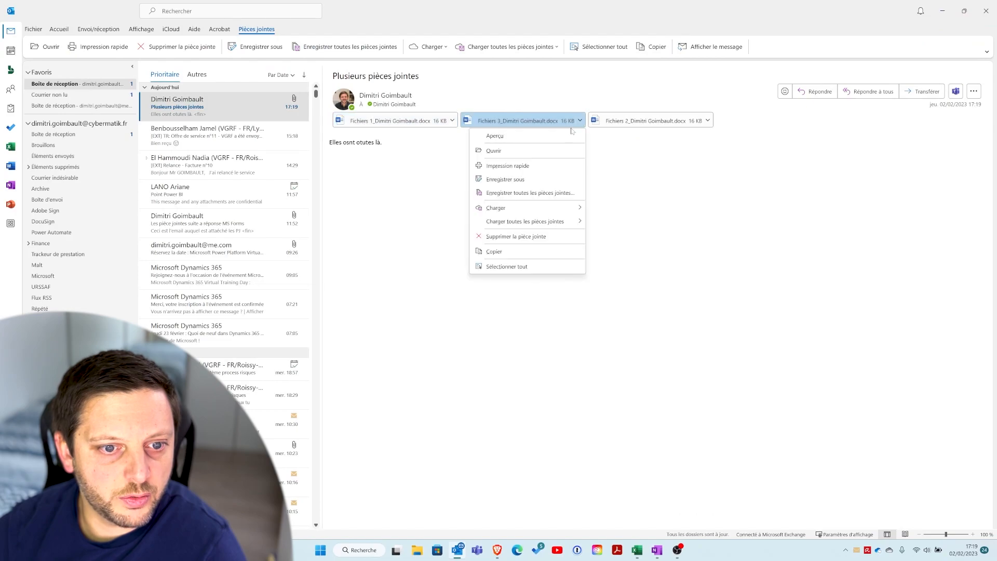
{"action": "left_click", "coordinate": [540, 151]}
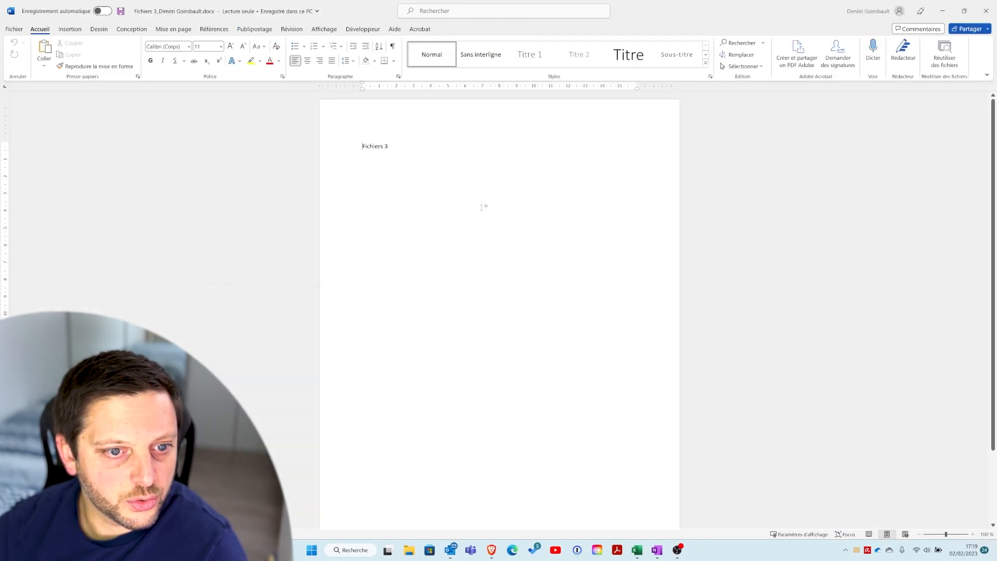
{"action": "left_click", "coordinate": [994, 7]}
{"action": "left_click", "coordinate": [707, 121]}
{"action": "left_click", "coordinate": [670, 150]}
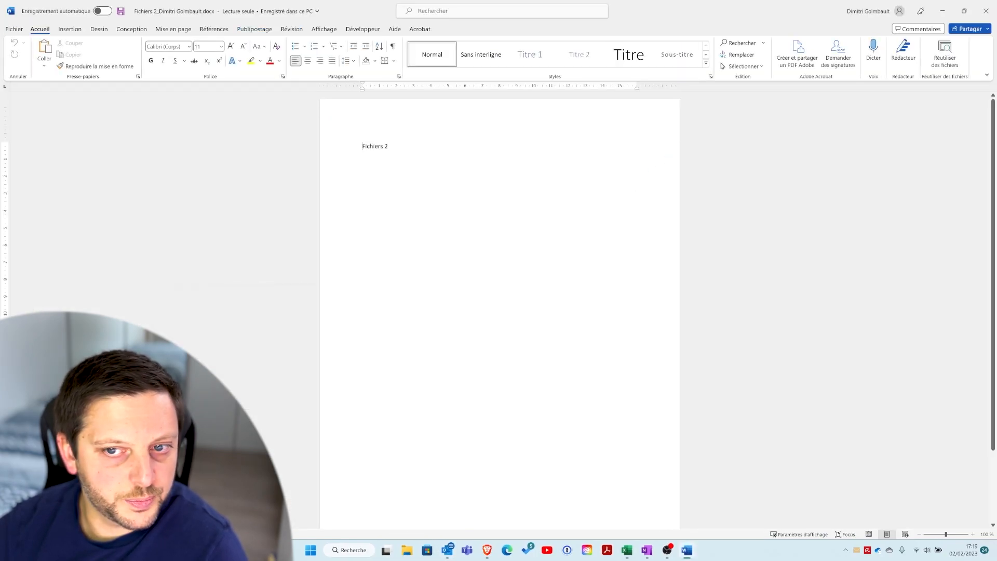
{"action": "left_click", "coordinate": [986, 11]}
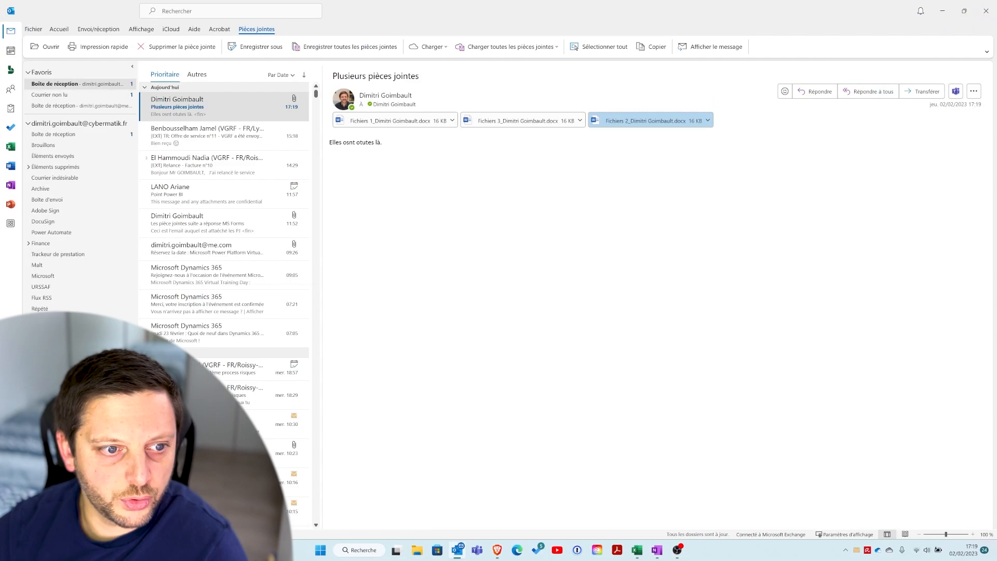
Return to Power Automate and expand the "Appliquer à chacun" loop in the test run to examine its iterations
{"action": "left_click", "coordinate": [943, 10]}
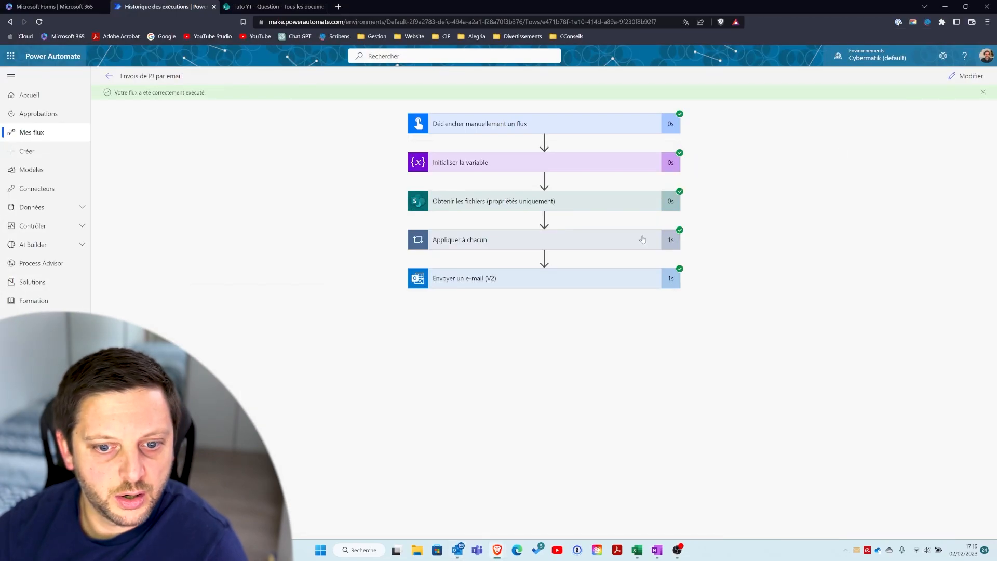
{"action": "left_click", "coordinate": [521, 238]}
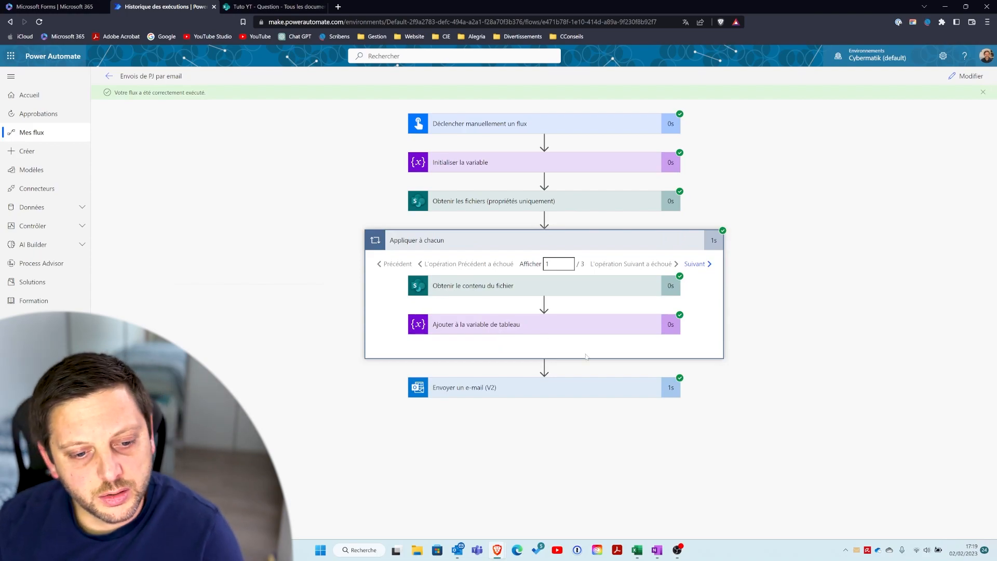
Reopen the flow for editing and collapse the "Appliquer à chacun" and "Initialiser la variable" cards
{"action": "left_click", "coordinate": [967, 76]}
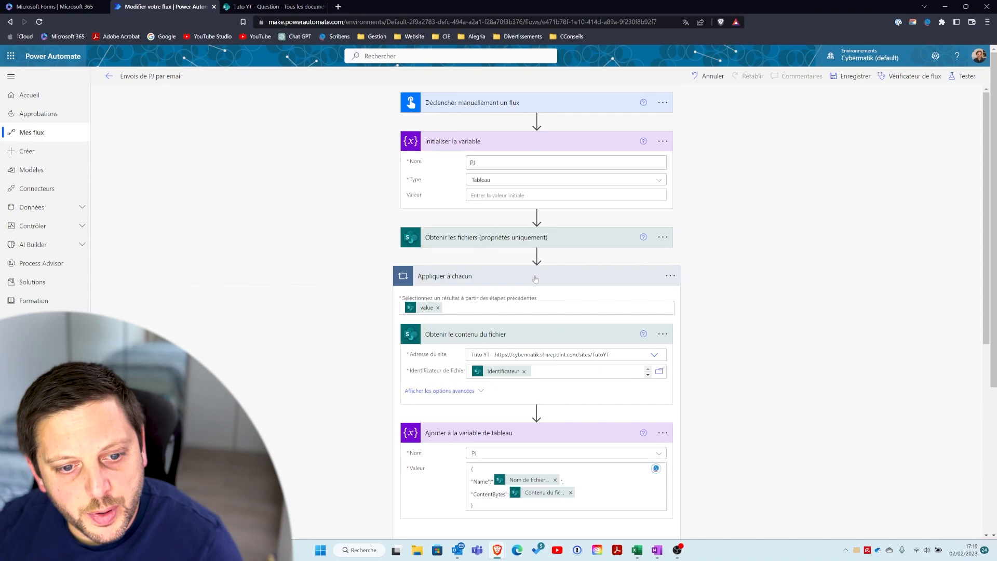
{"action": "left_click", "coordinate": [543, 281]}
{"action": "scroll", "coordinate": [535, 270], "scroll_direction": "down", "scroll_amount": 1}
{"action": "left_click", "coordinate": [534, 267]}
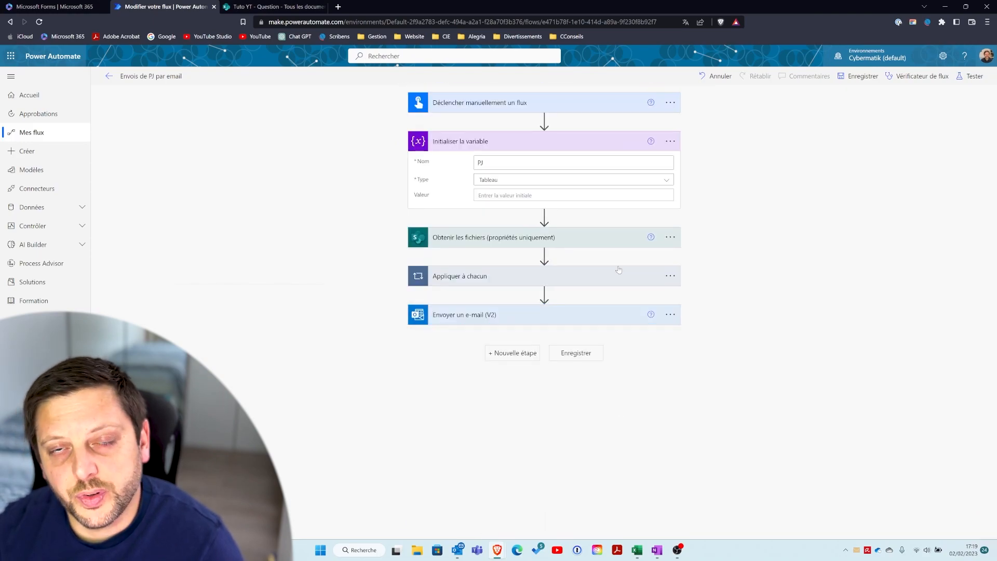
{"action": "left_click", "coordinate": [581, 145]}
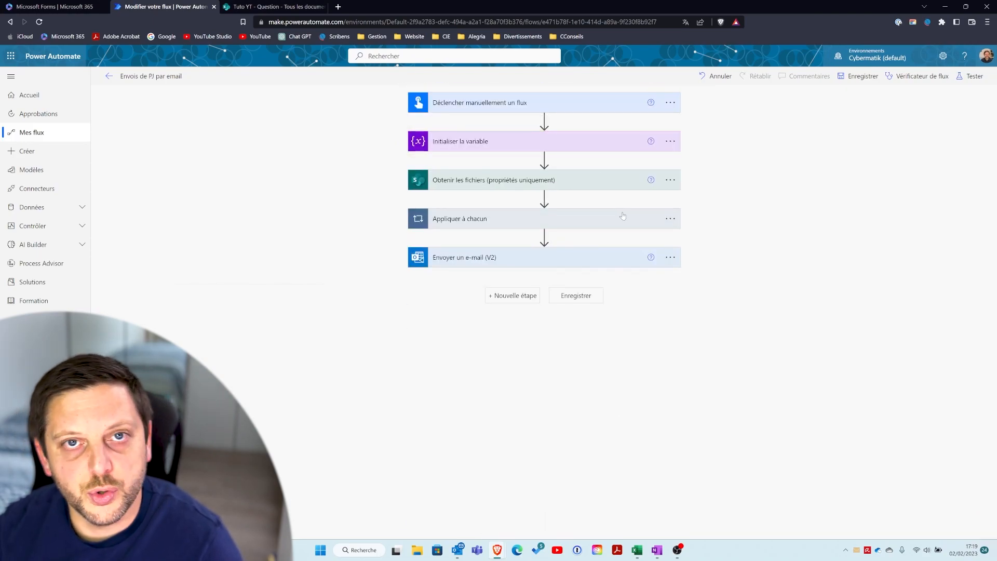